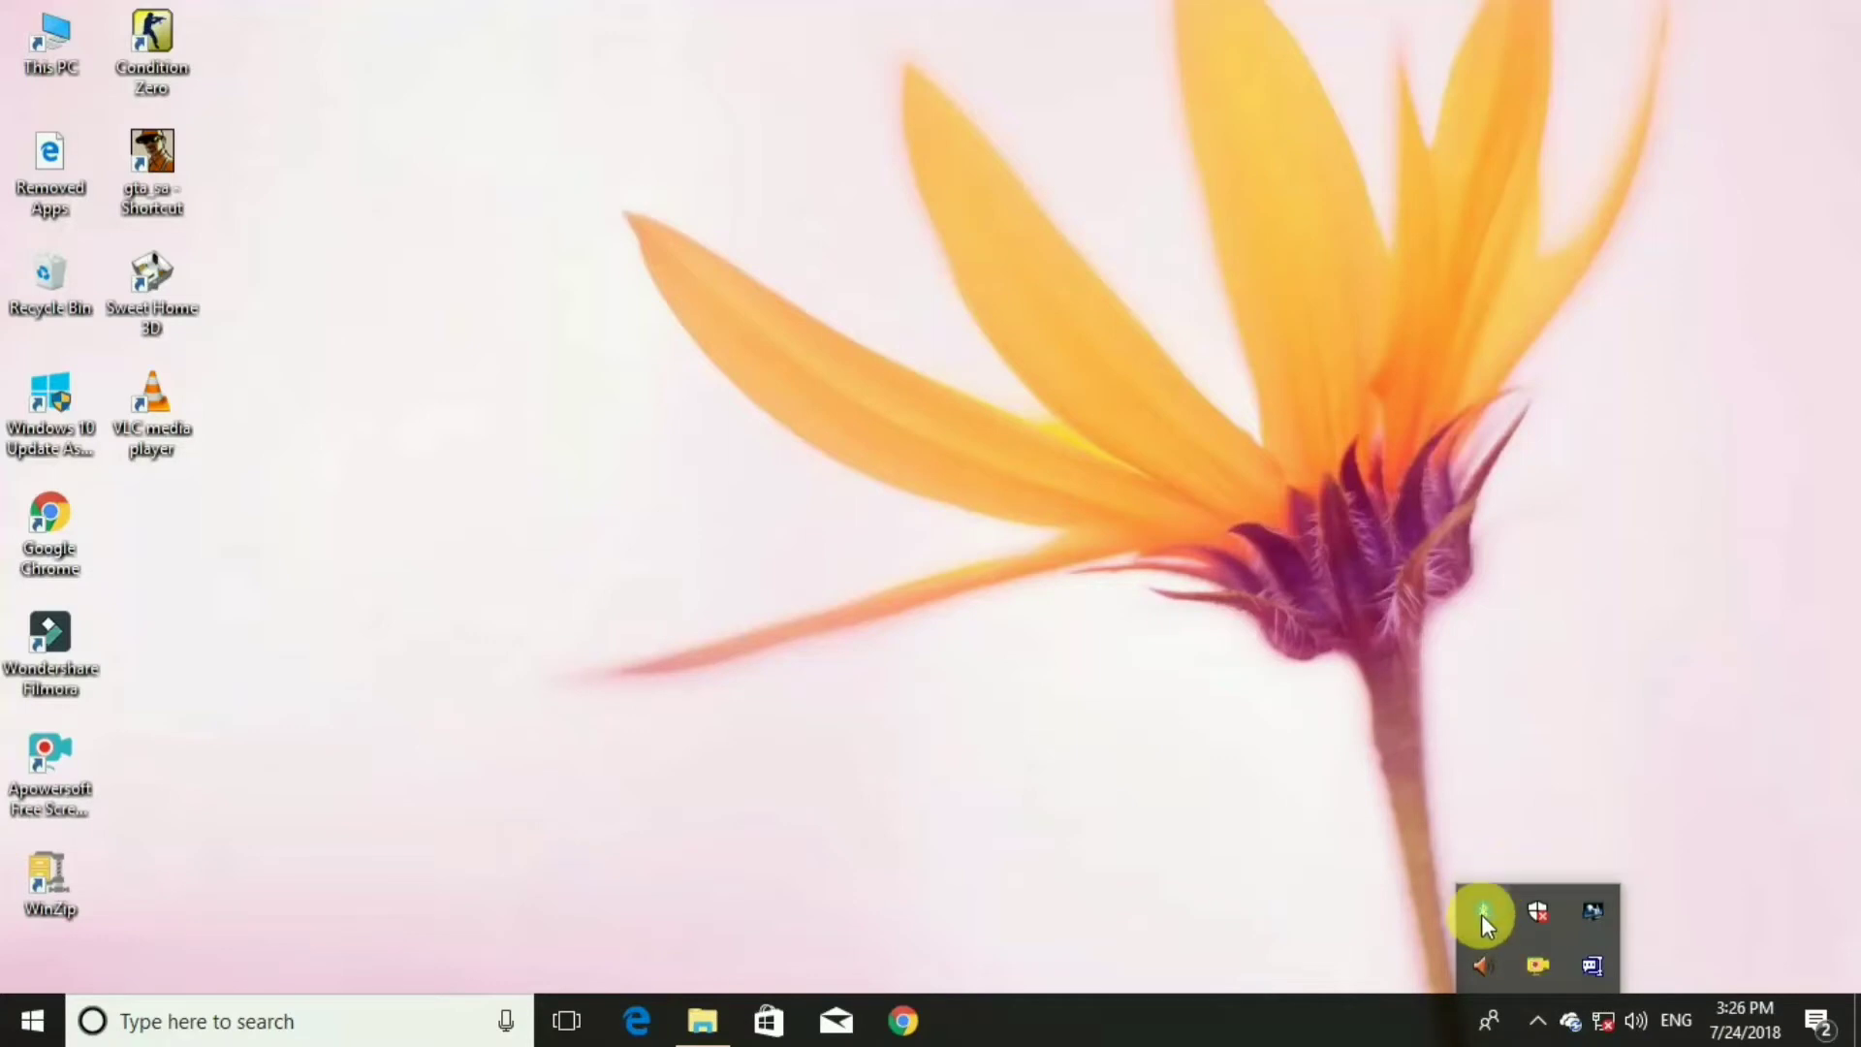
- Run setup.exe from the CSR Harmony disc in drive D: and accept English (United States) as the installation language
{"action": "left_click", "coordinate": [1428, 776]}
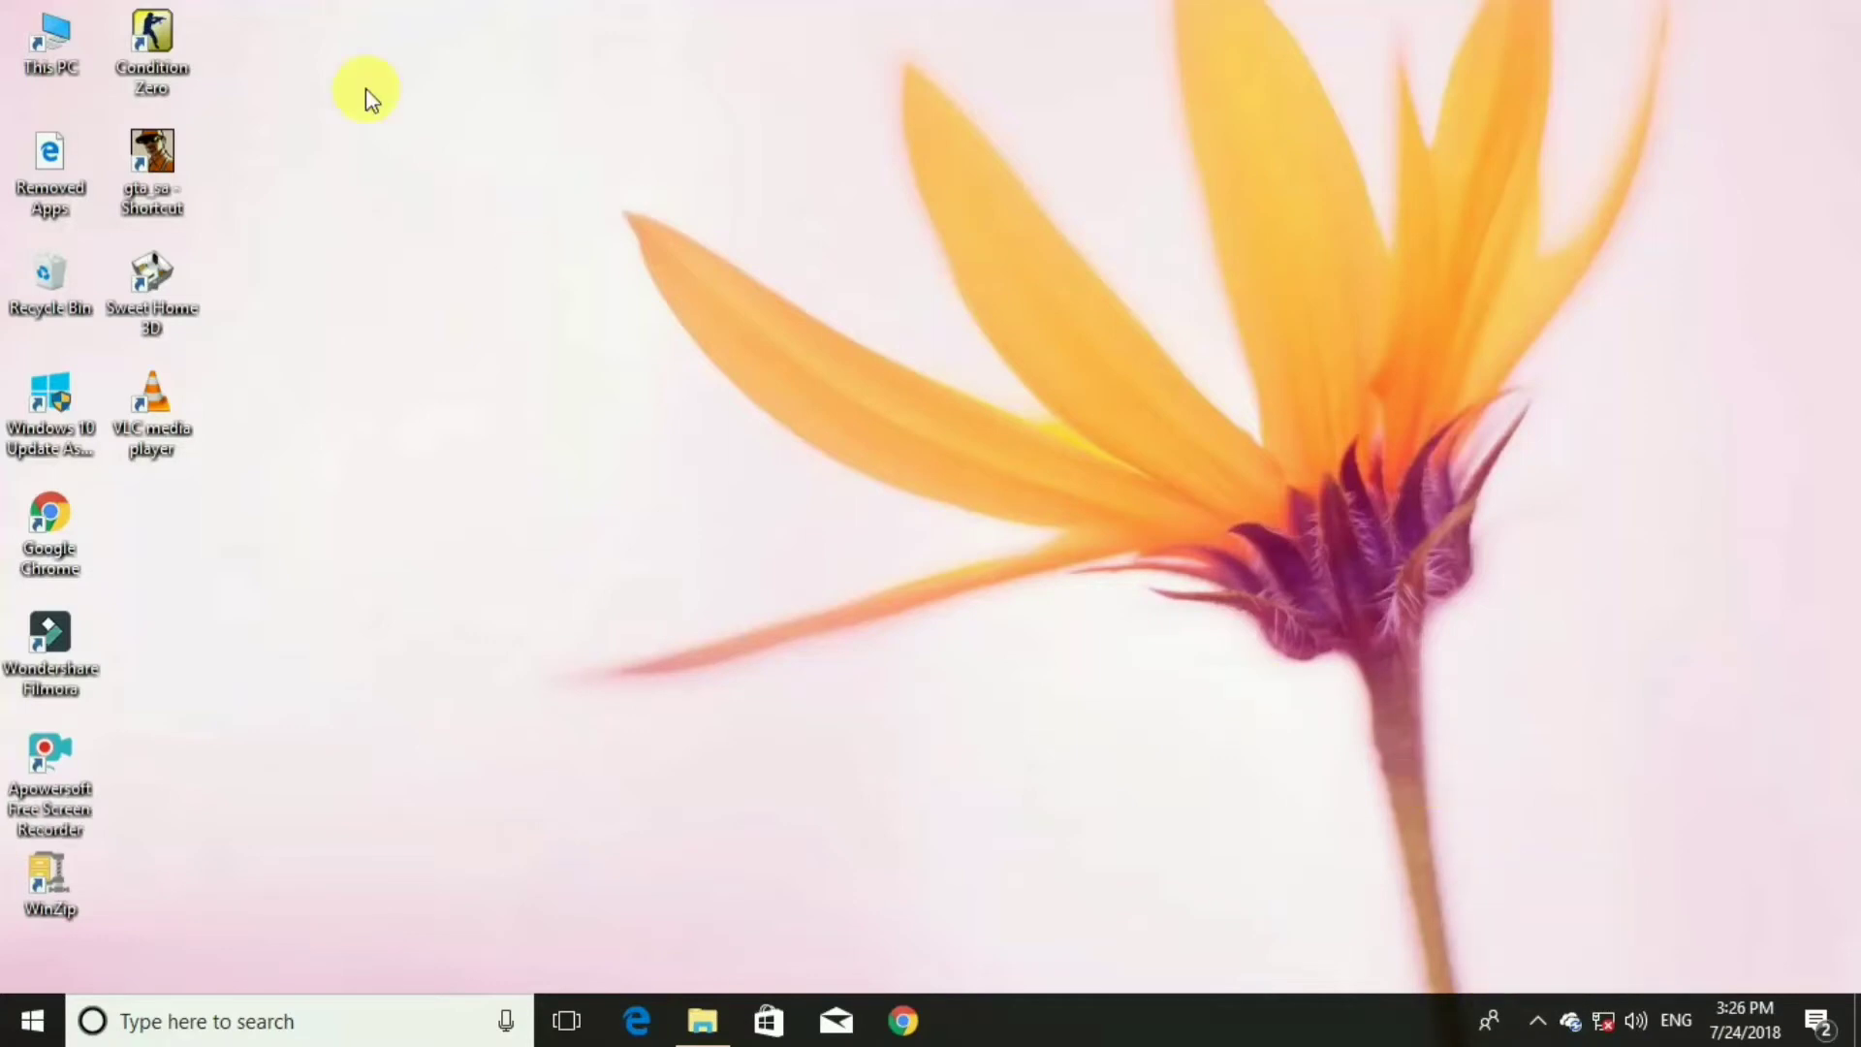
{"action": "double_click", "coordinate": [50, 38]}
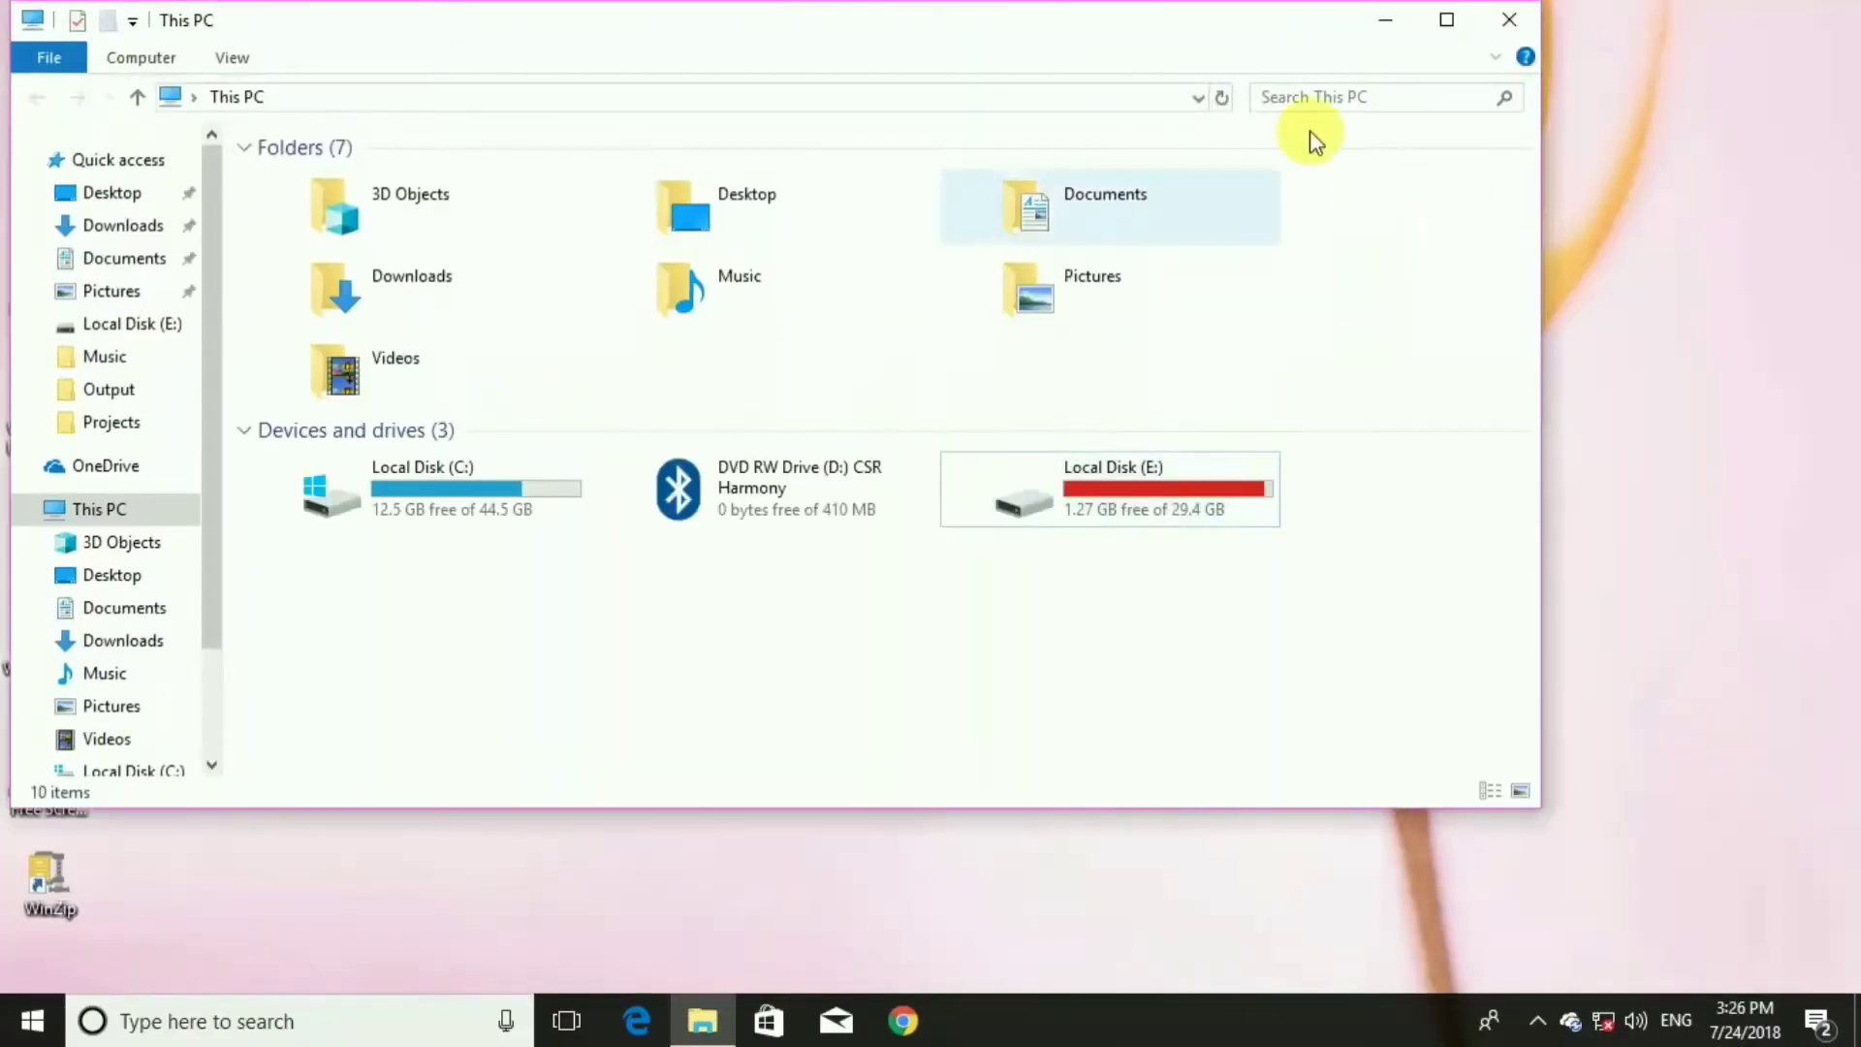
{"action": "left_click", "coordinate": [1447, 19]}
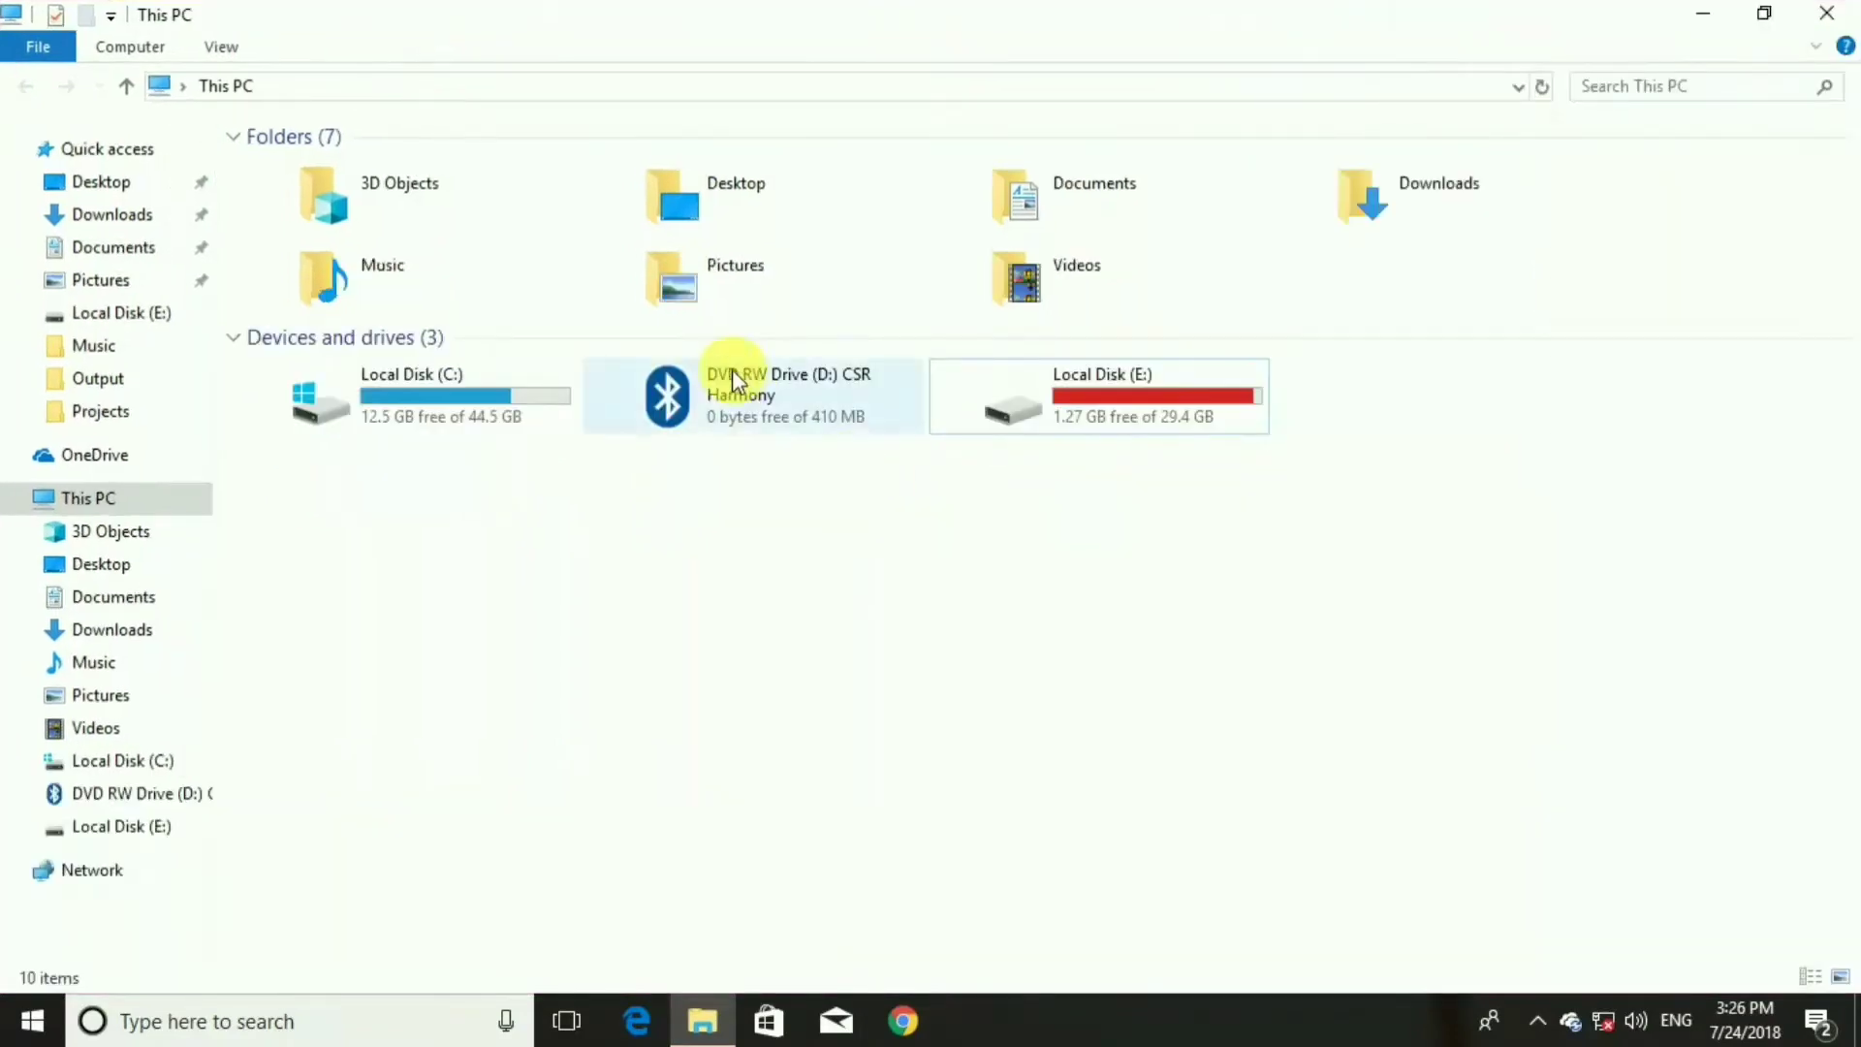
{"action": "double_click", "coordinate": [779, 407]}
{"action": "right_click", "coordinate": [779, 402]}
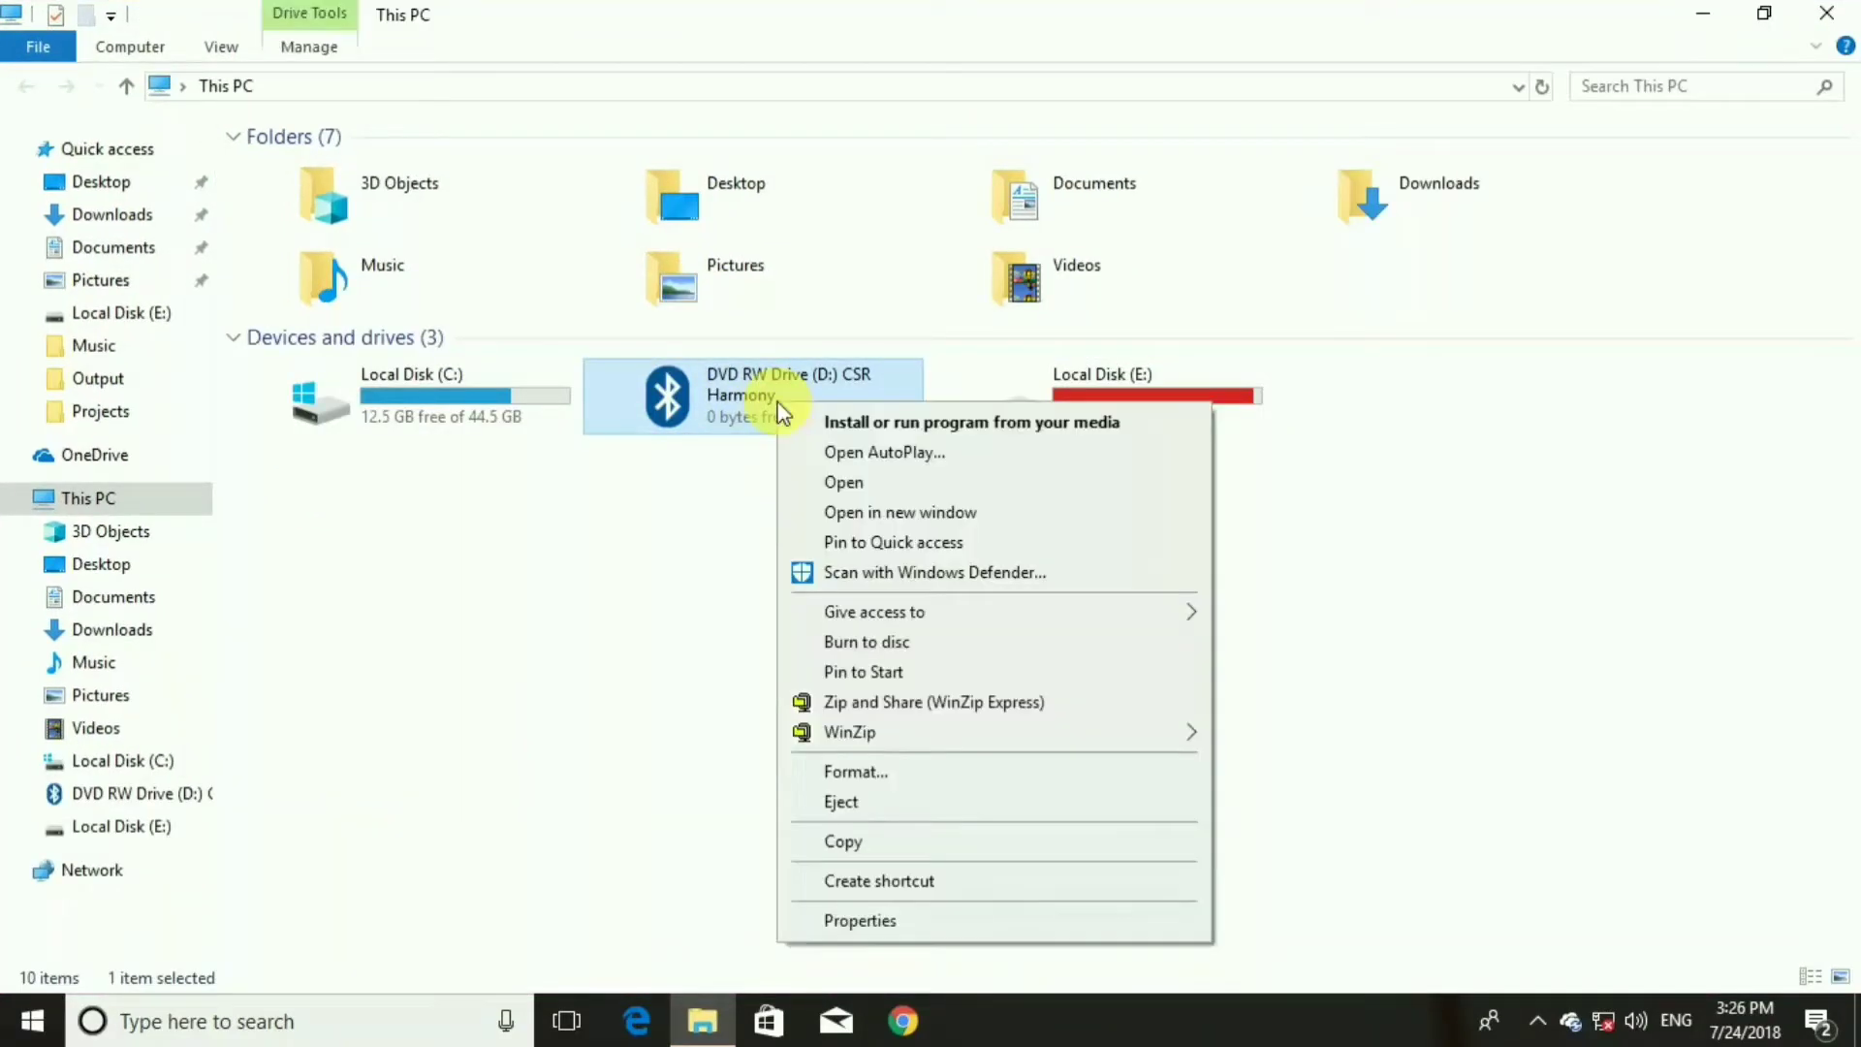
{"action": "left_click", "coordinate": [802, 456]}
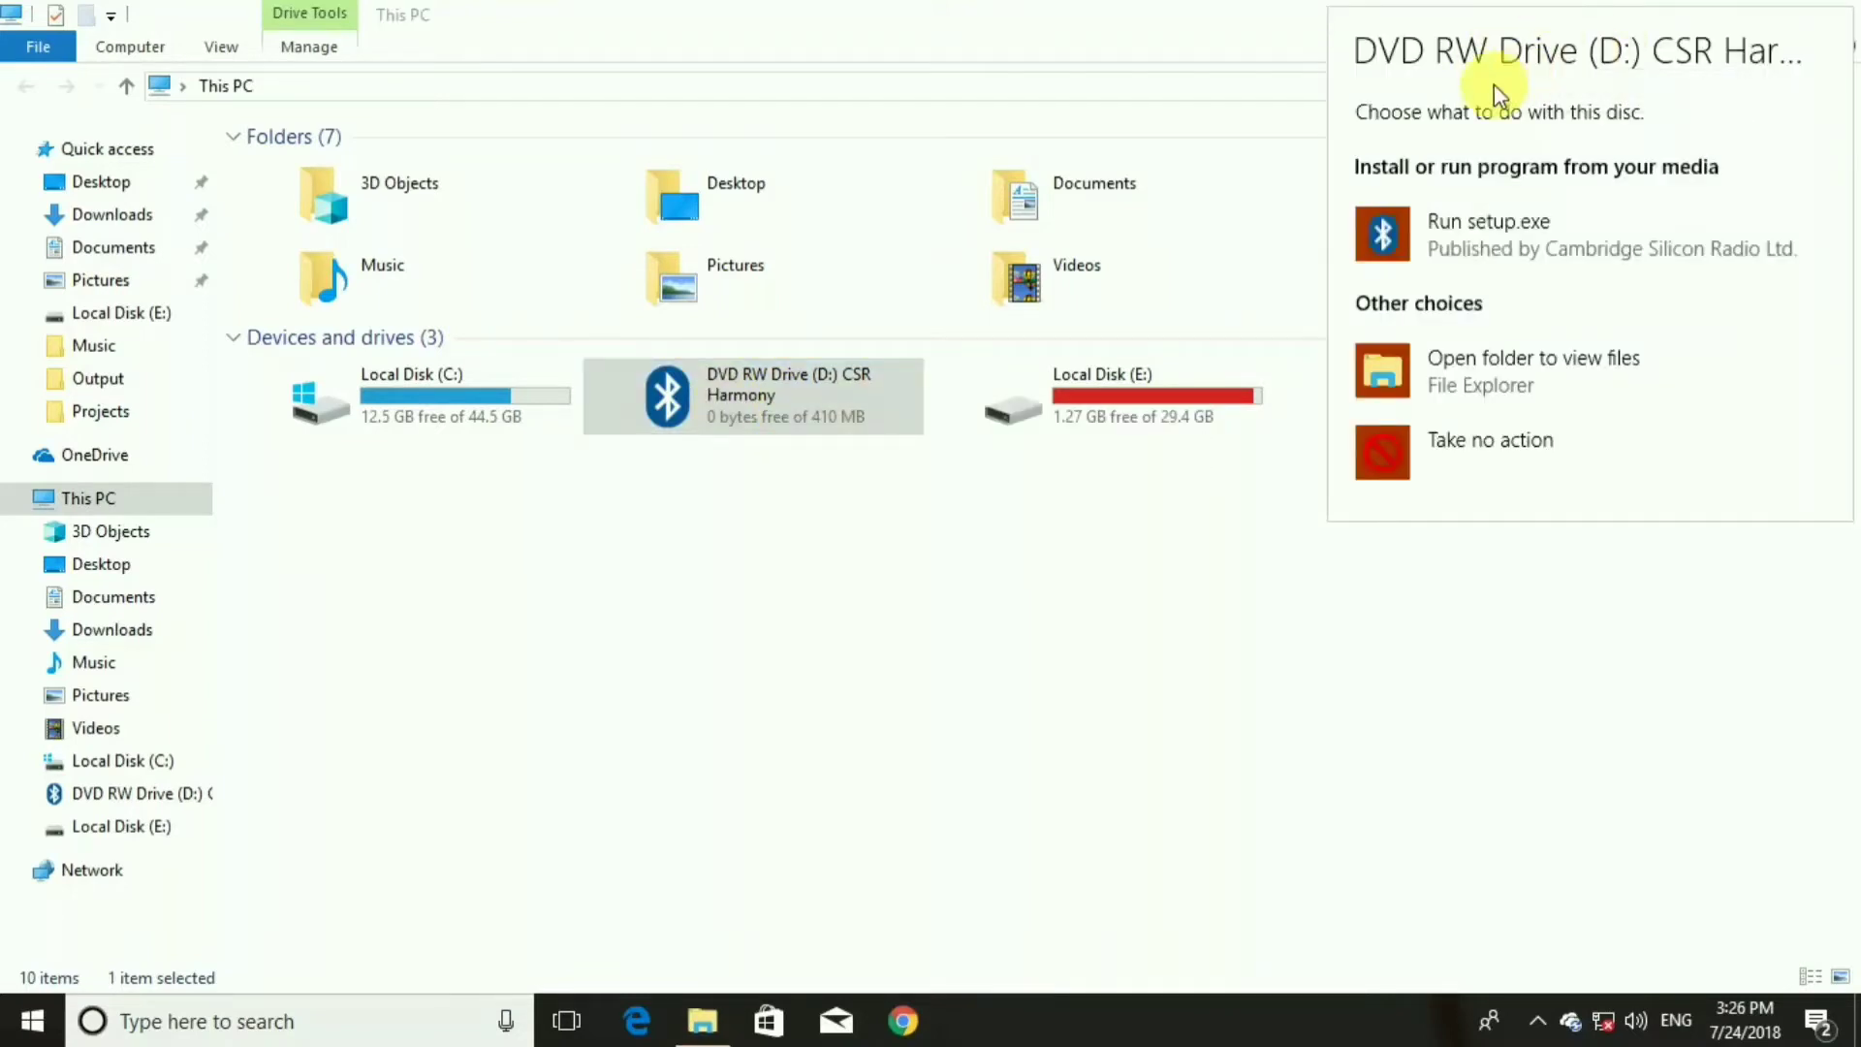
{"action": "left_click", "coordinate": [1551, 242]}
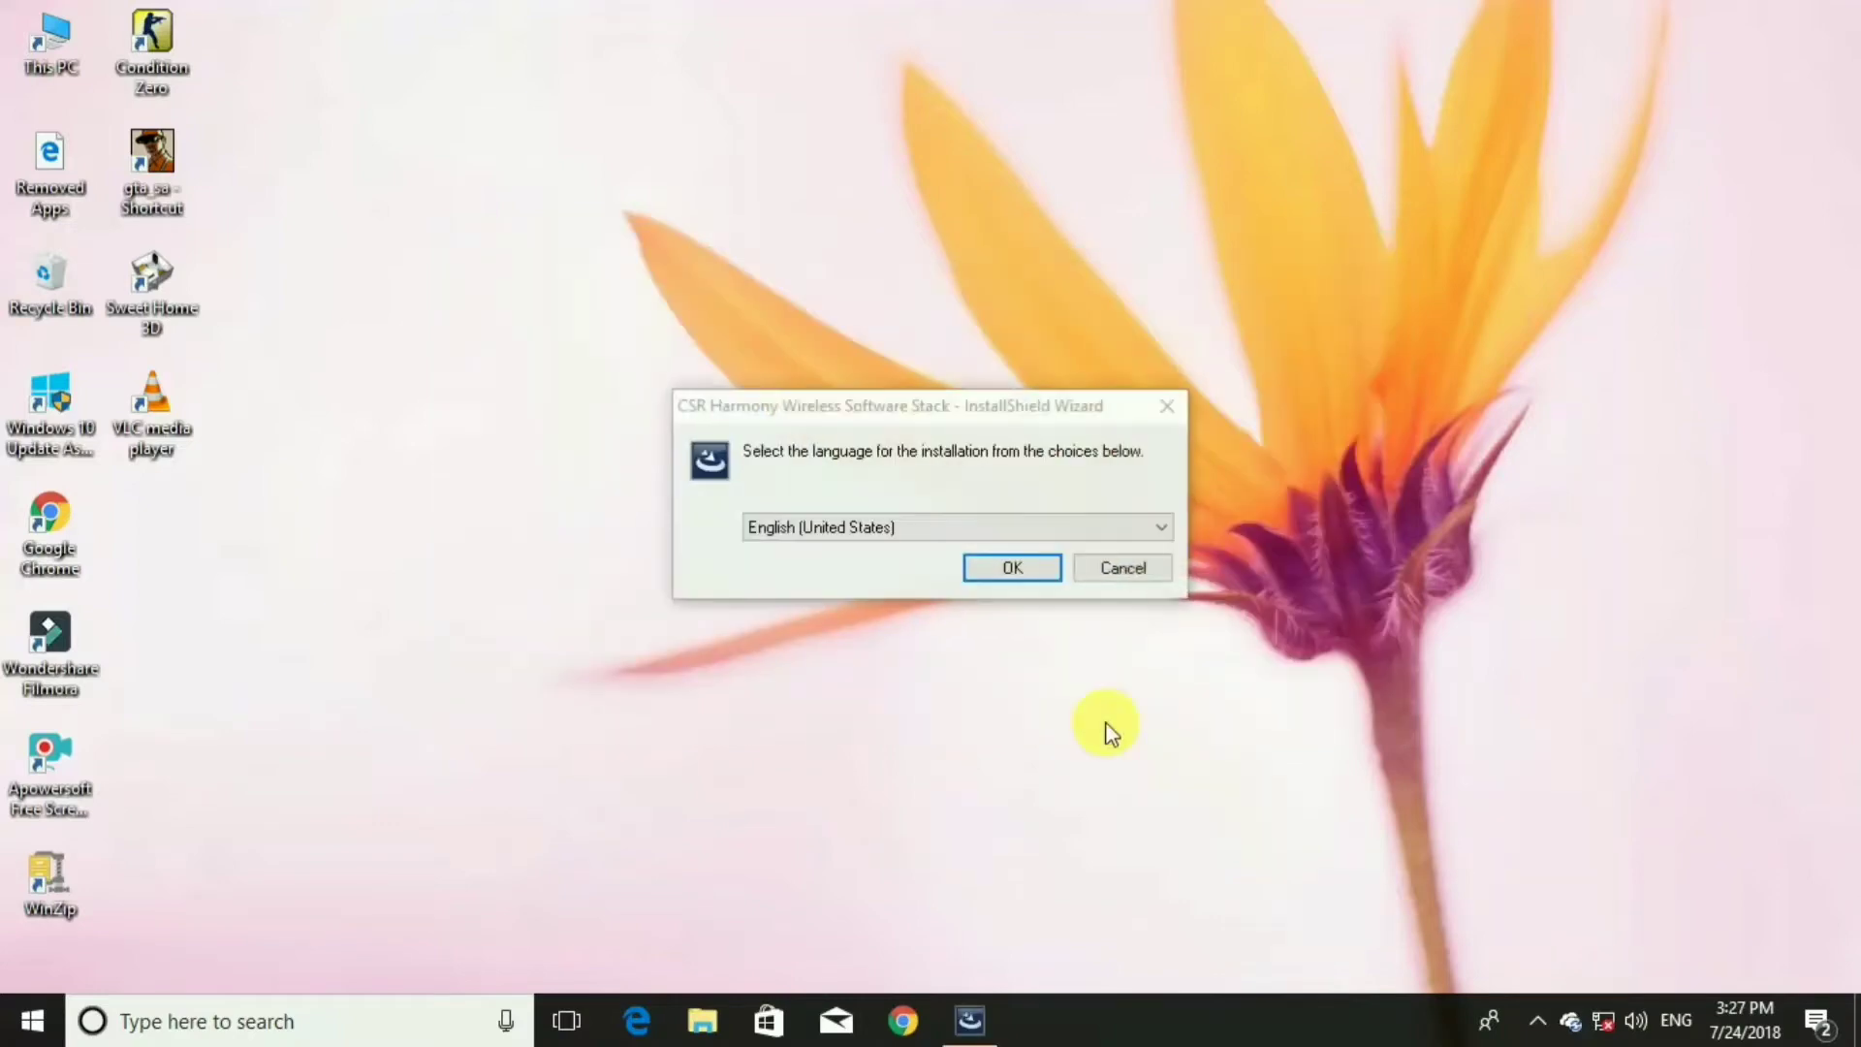
{"action": "left_click", "coordinate": [1027, 570]}
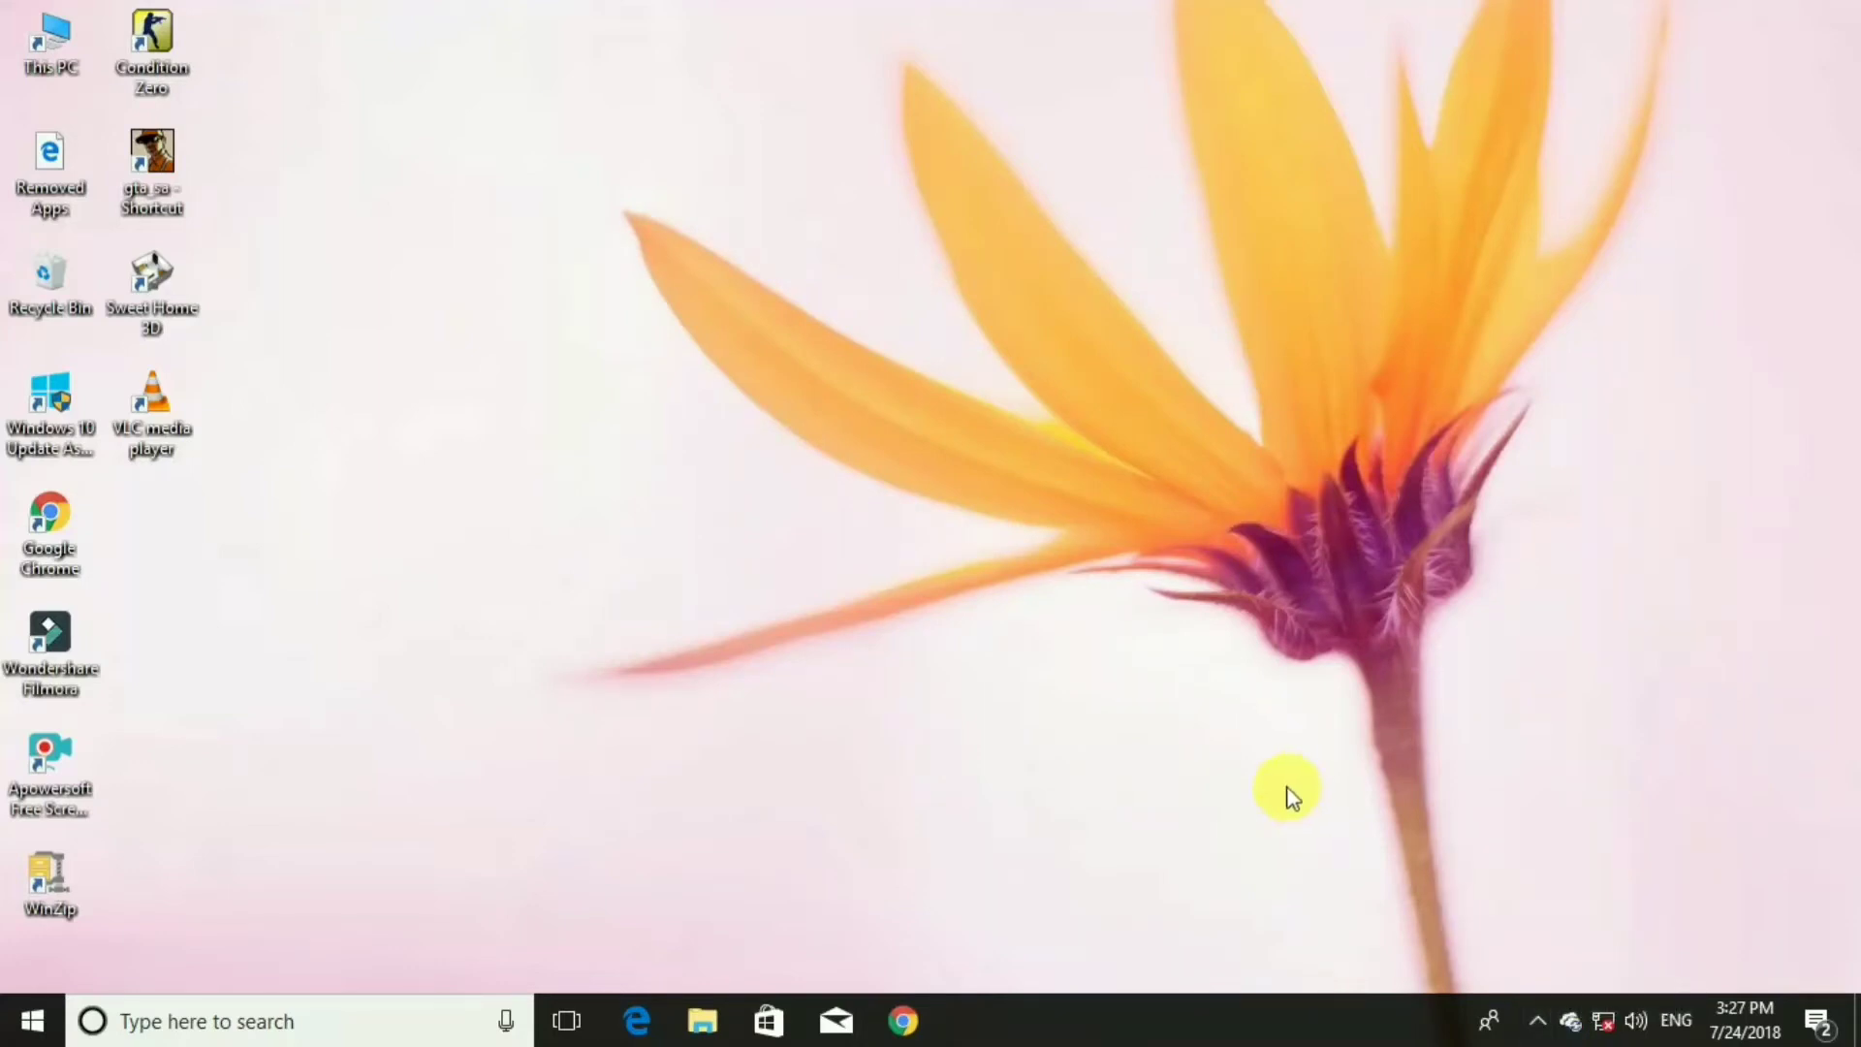
- Add the ES20BT audio headset as a new Bluetooth device and finish the pairing
{"action": "left_click", "coordinate": [1540, 1019]}
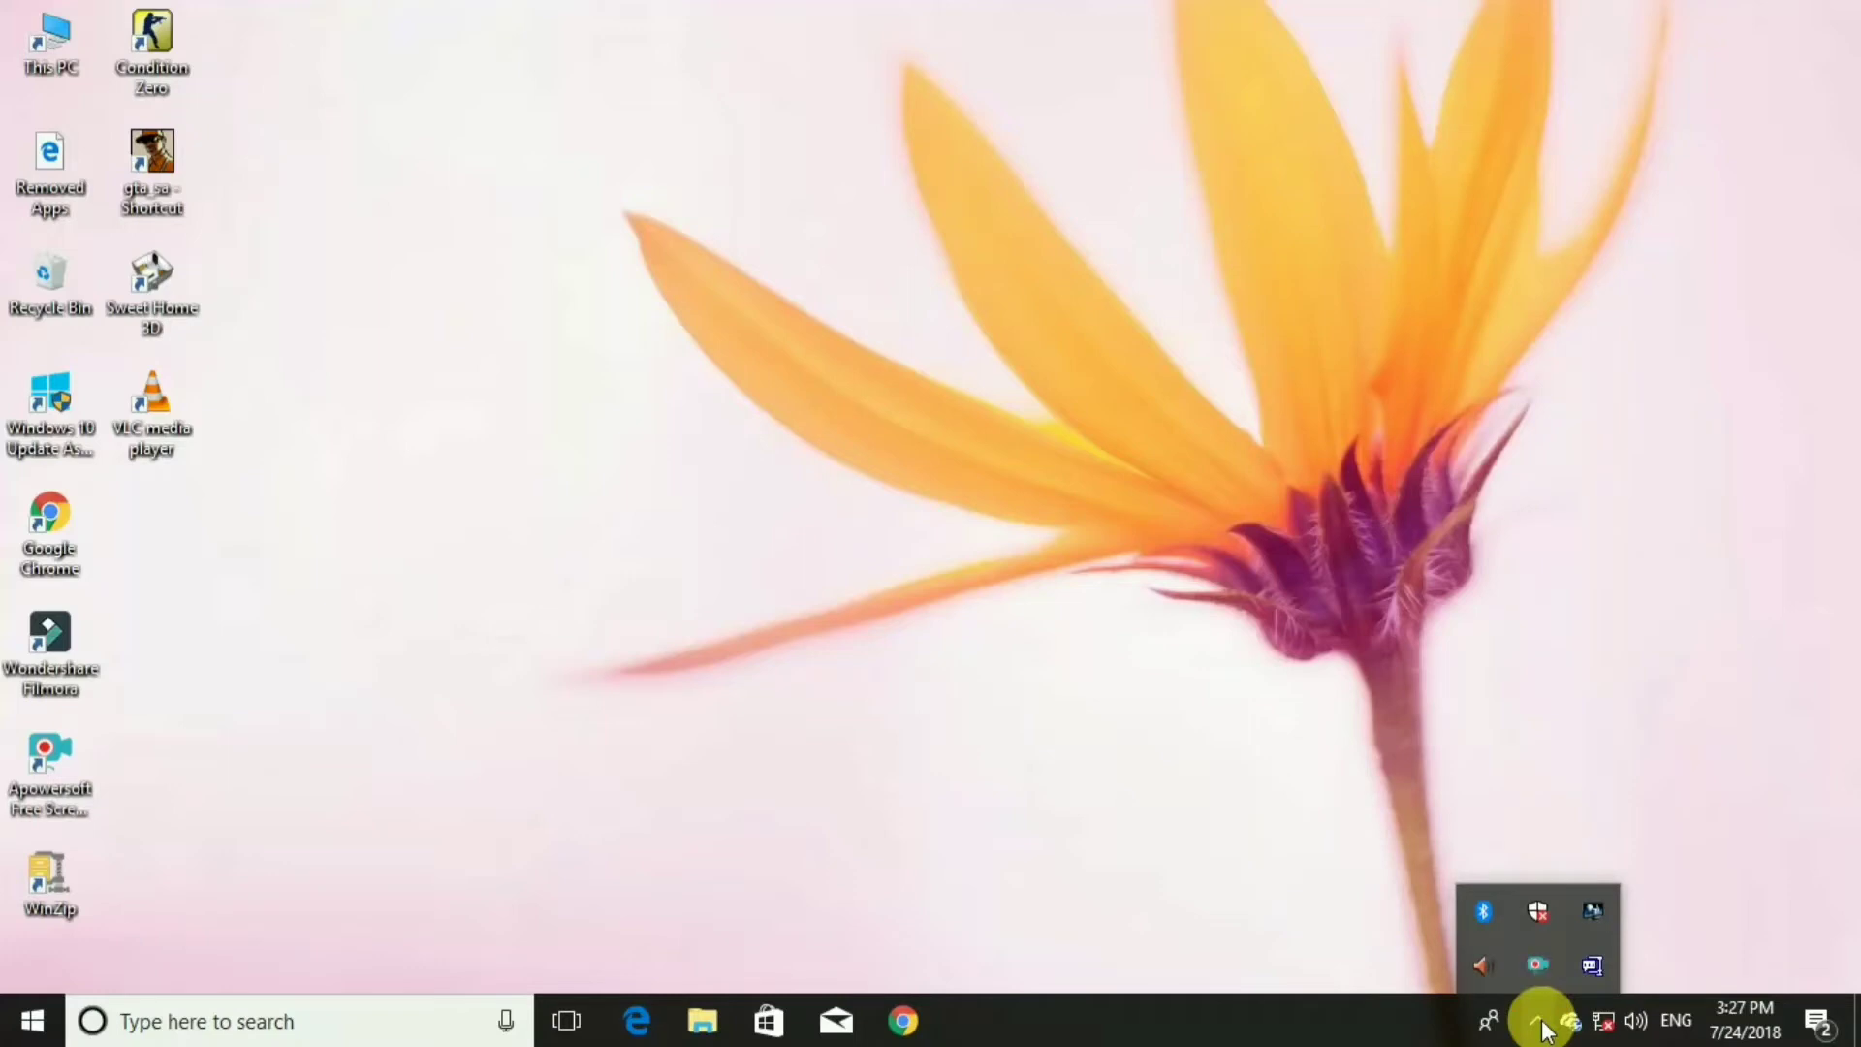
{"action": "right_click", "coordinate": [1481, 911]}
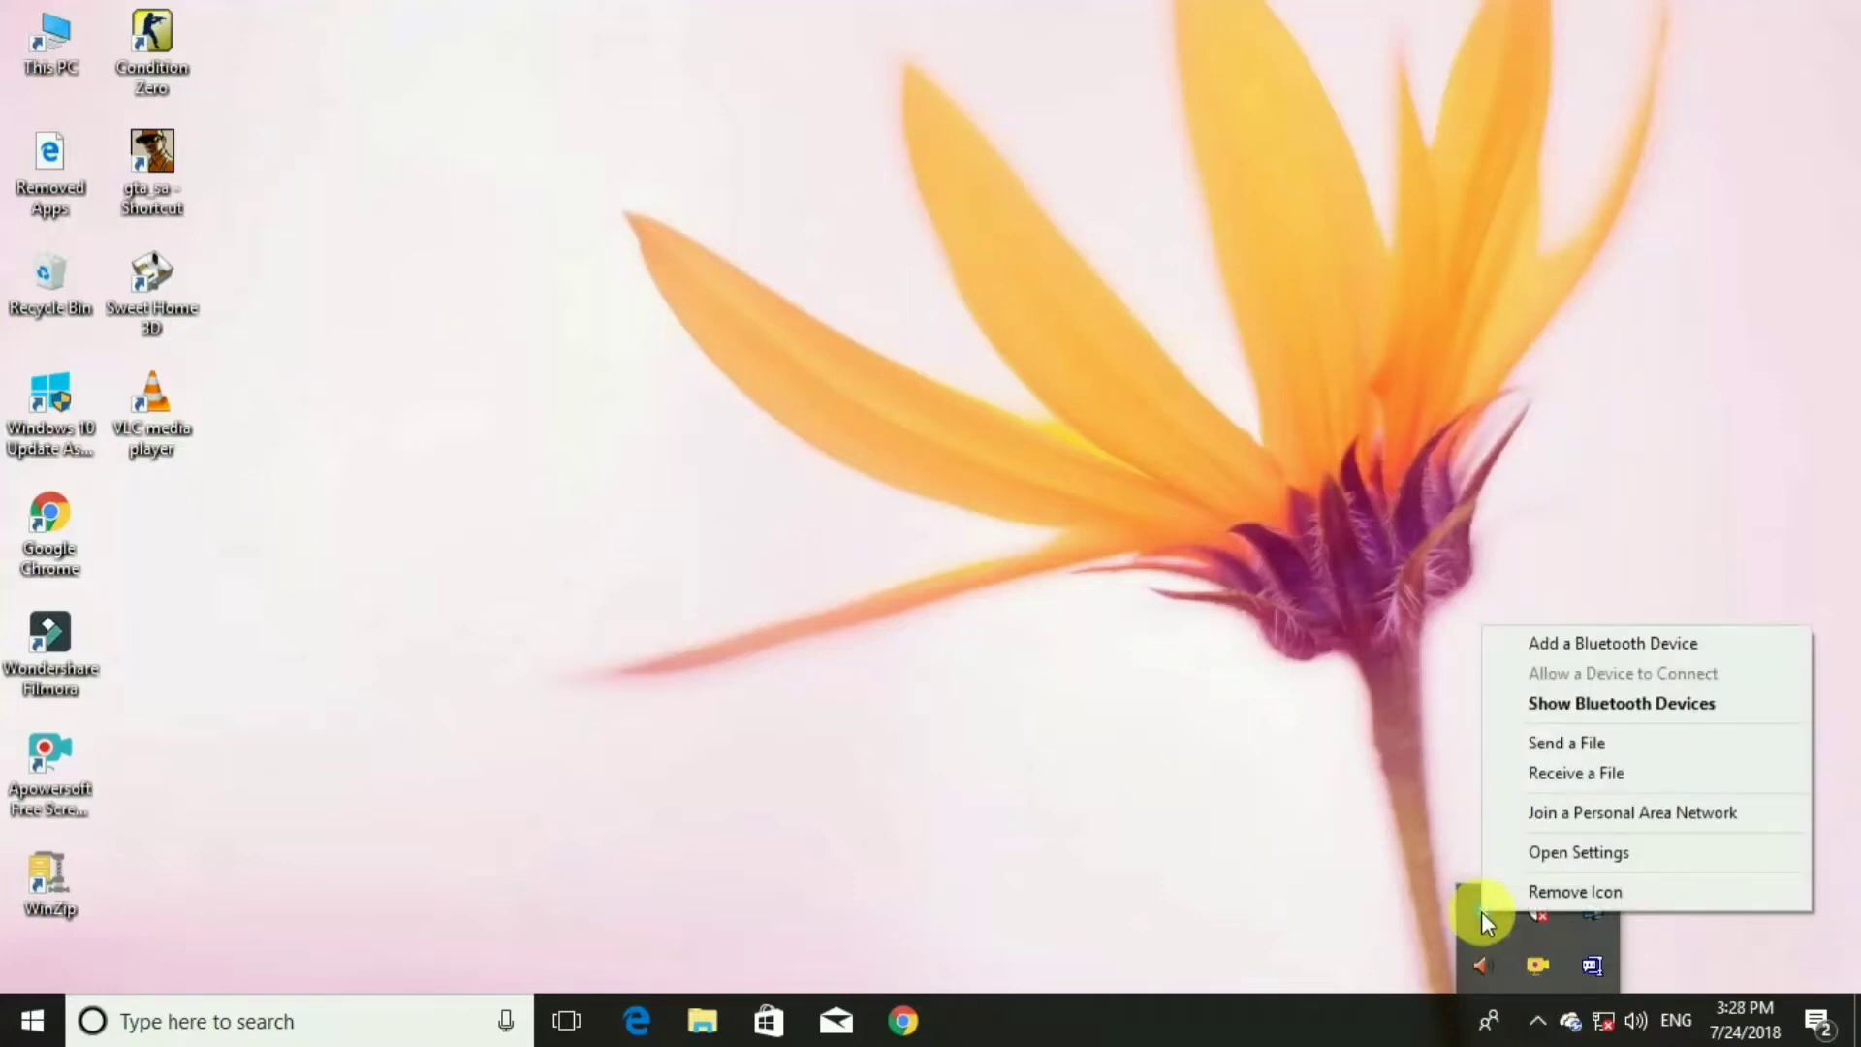
{"action": "left_click", "coordinate": [1557, 641]}
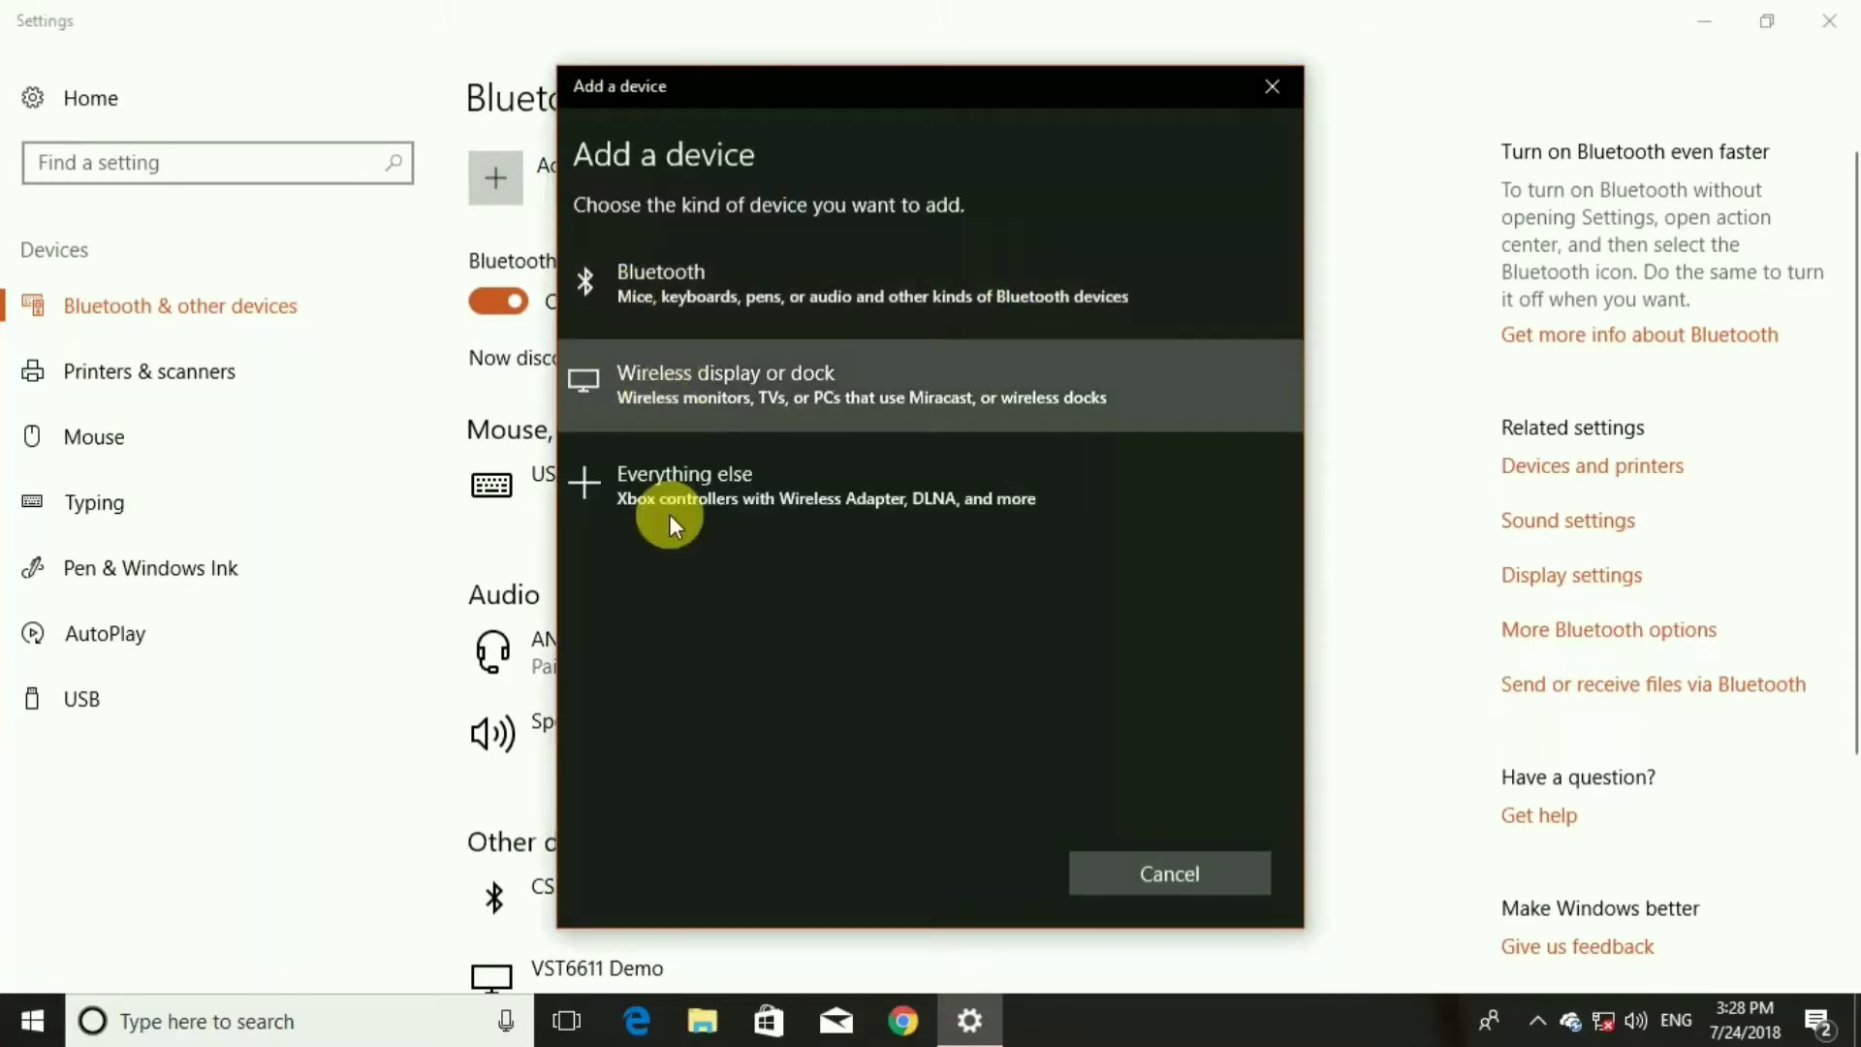
{"action": "left_click", "coordinate": [672, 306]}
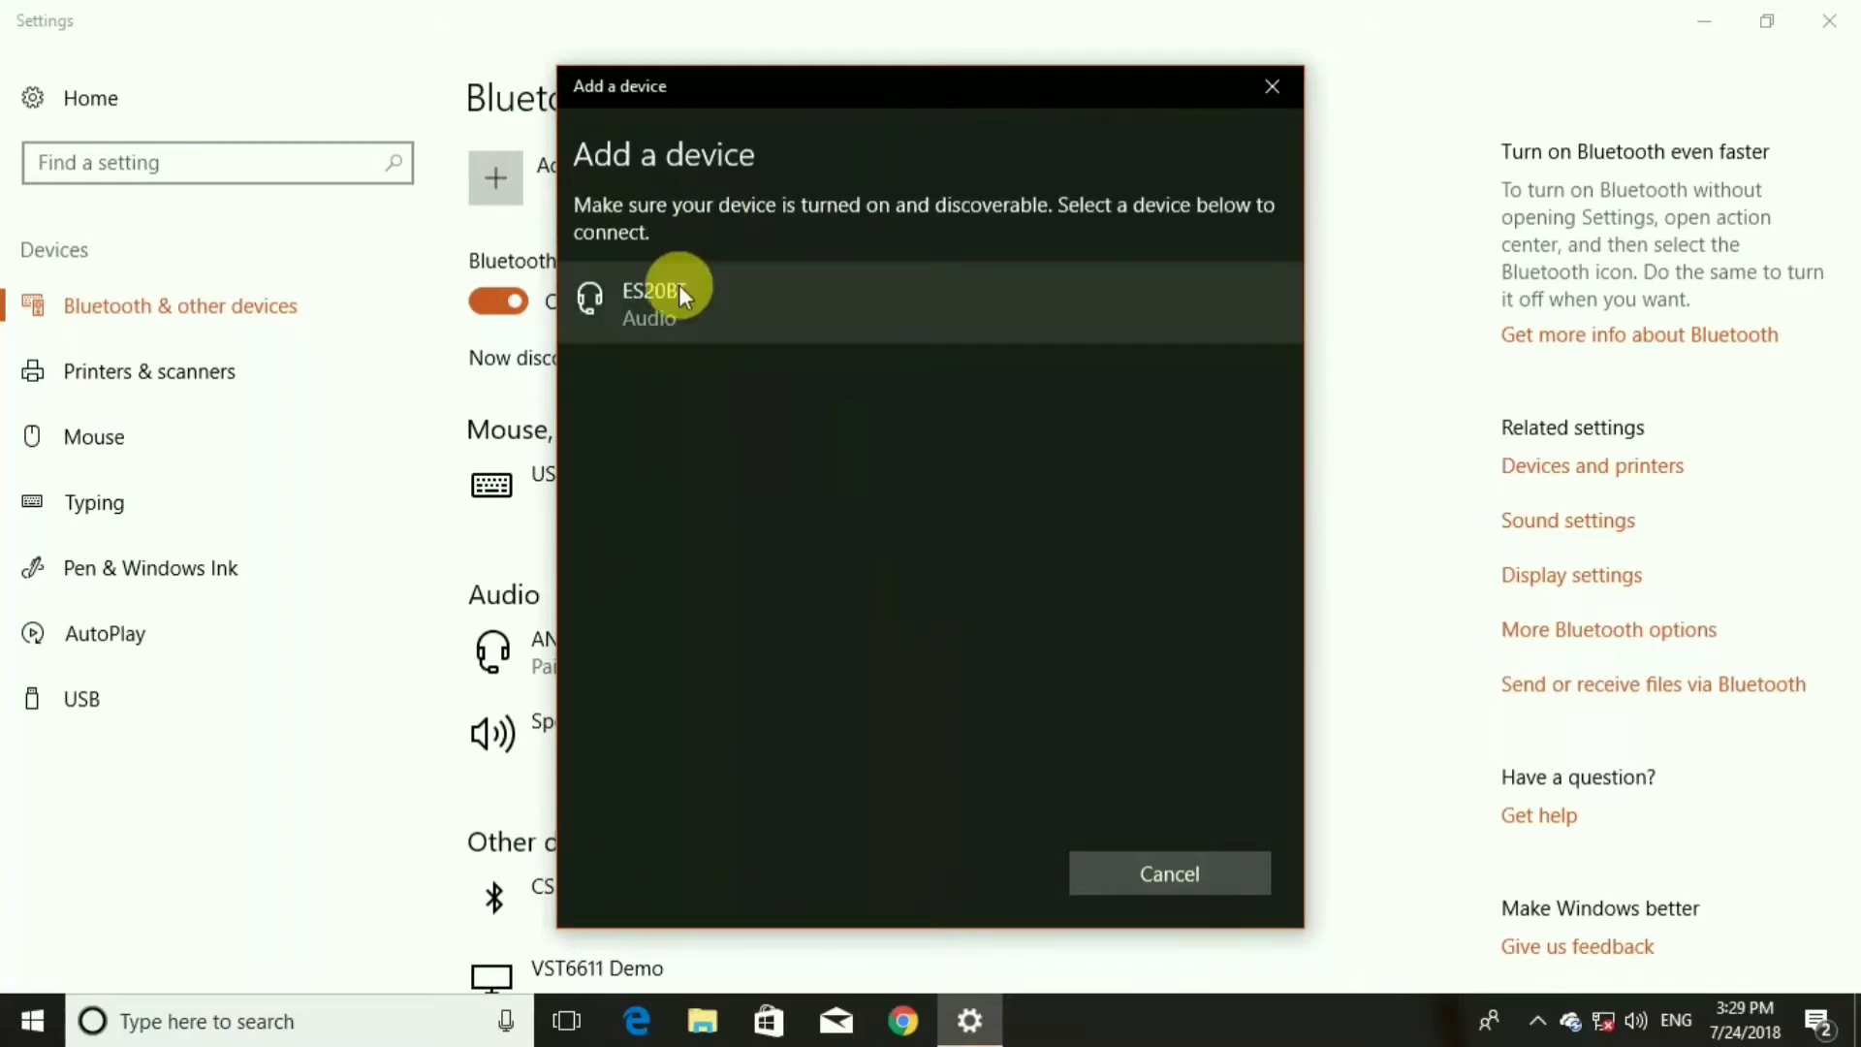
{"action": "left_click", "coordinate": [836, 326]}
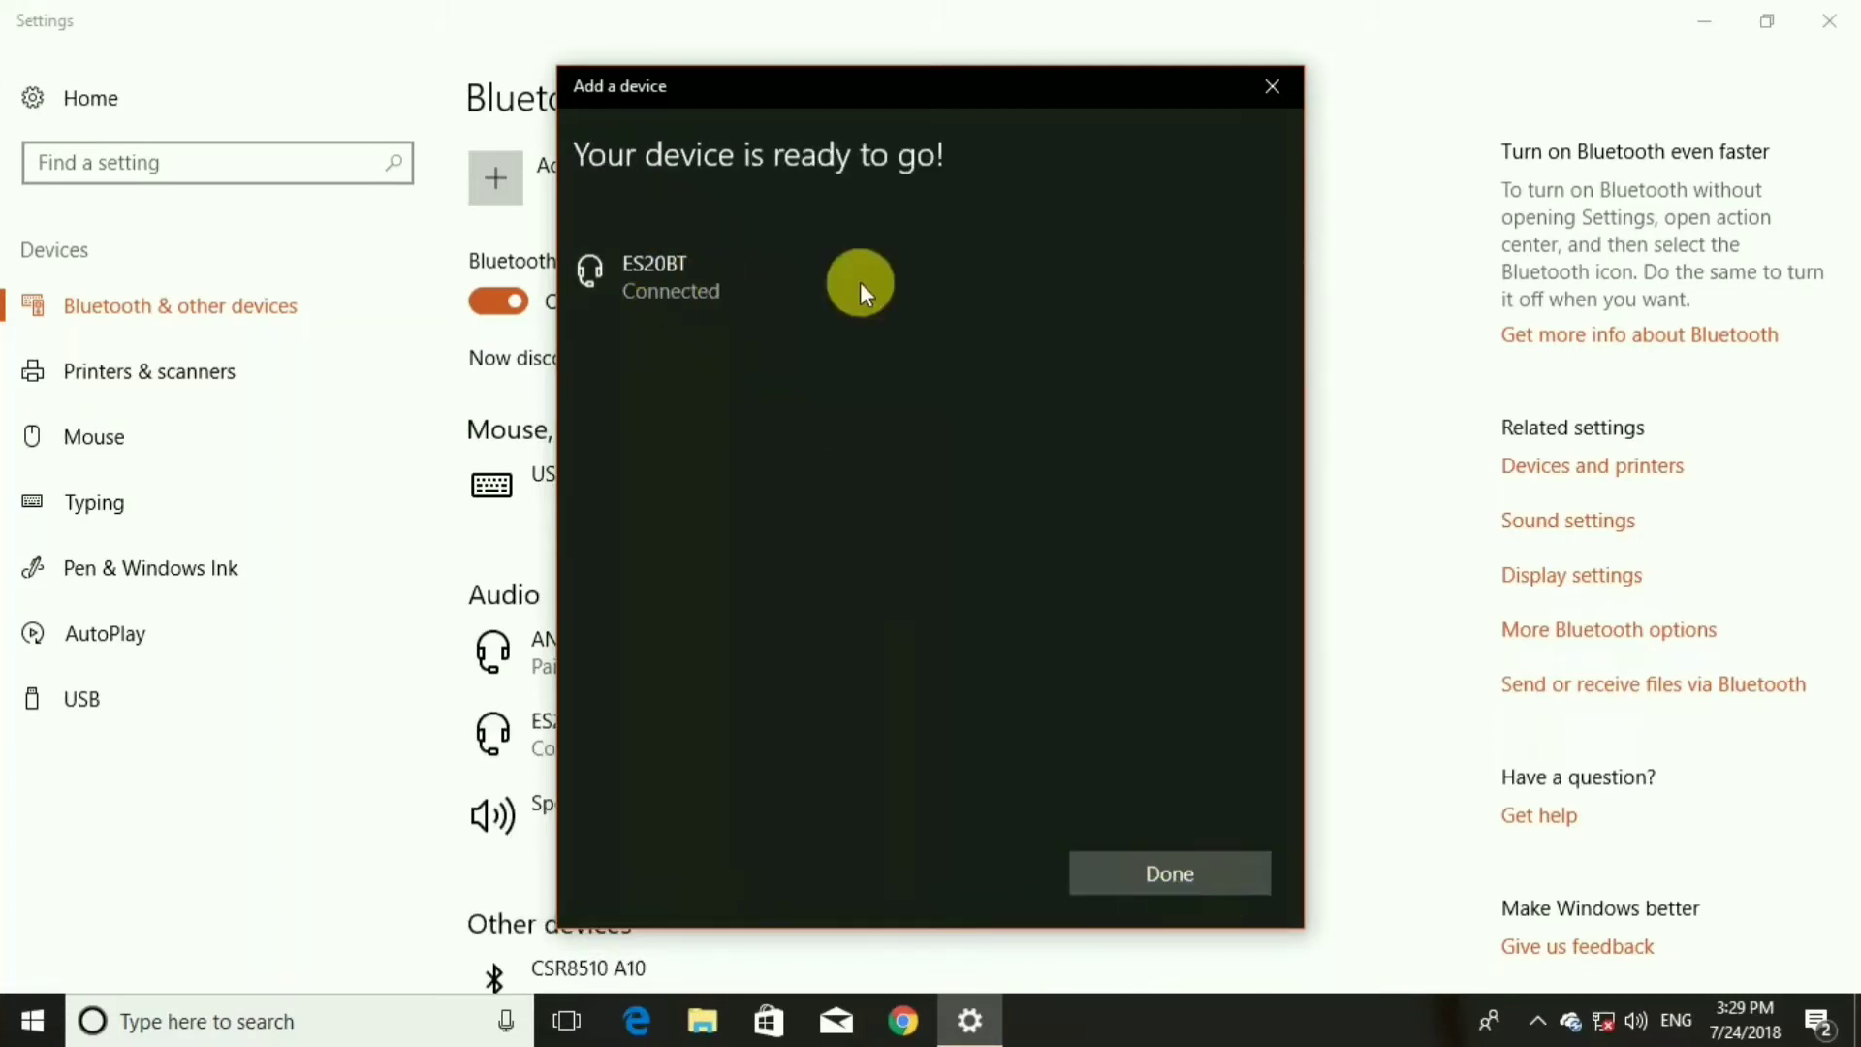
{"action": "left_click", "coordinate": [1108, 870]}
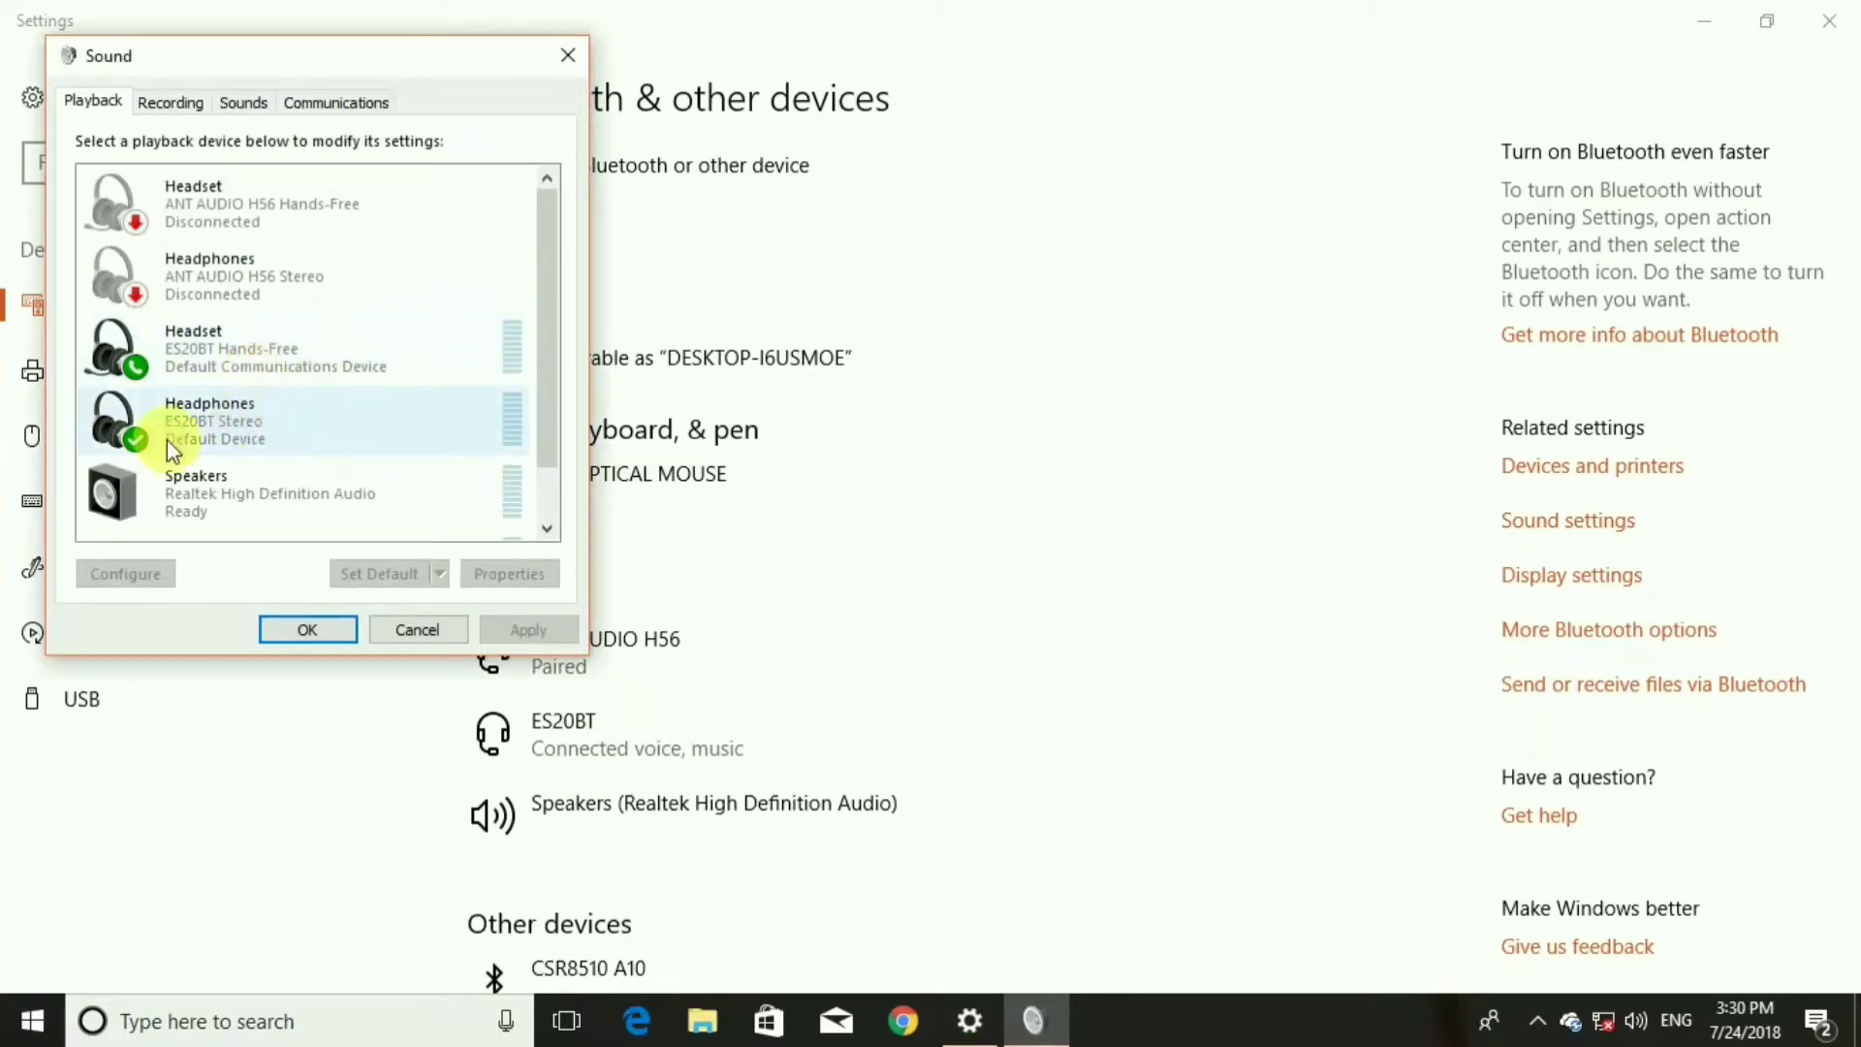
- Set the Realtek High Definition Audio speakers as the default playback device
{"action": "scroll", "coordinate": [221, 484], "scroll_direction": "down", "scroll_amount": 1}
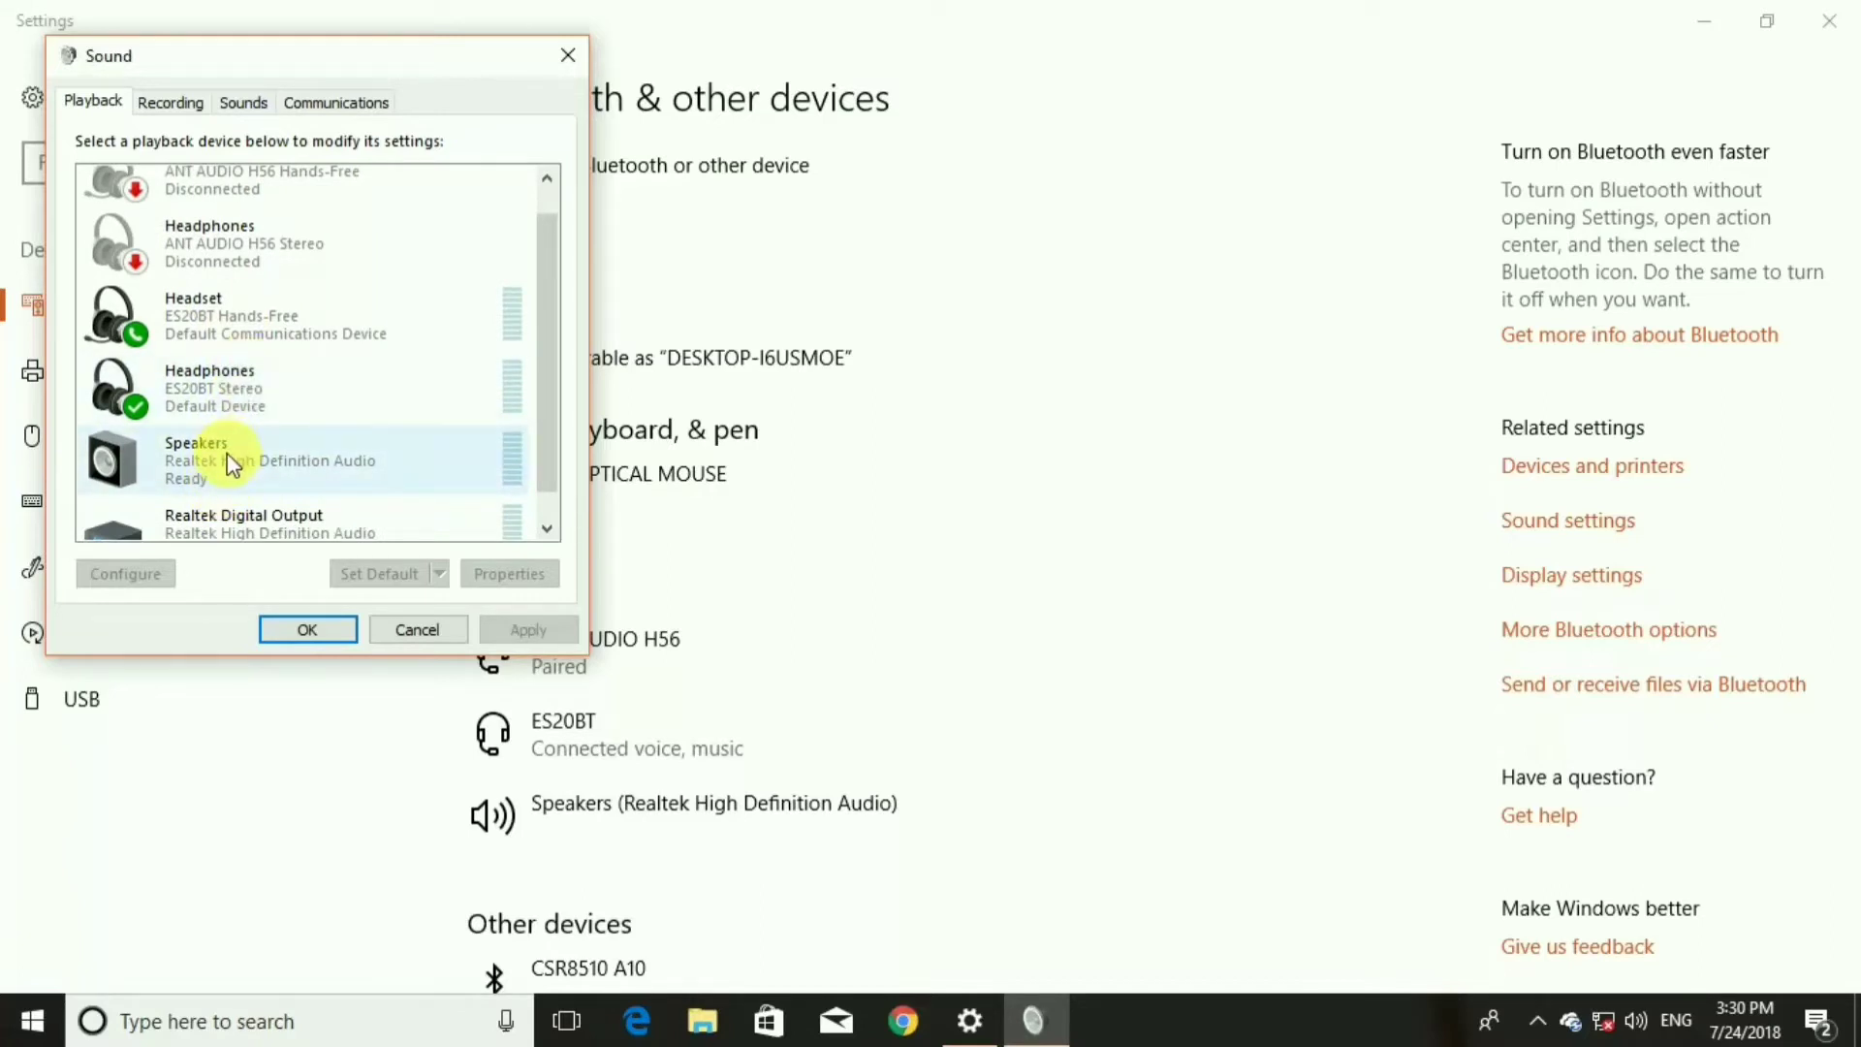
{"action": "right_click", "coordinate": [227, 386]}
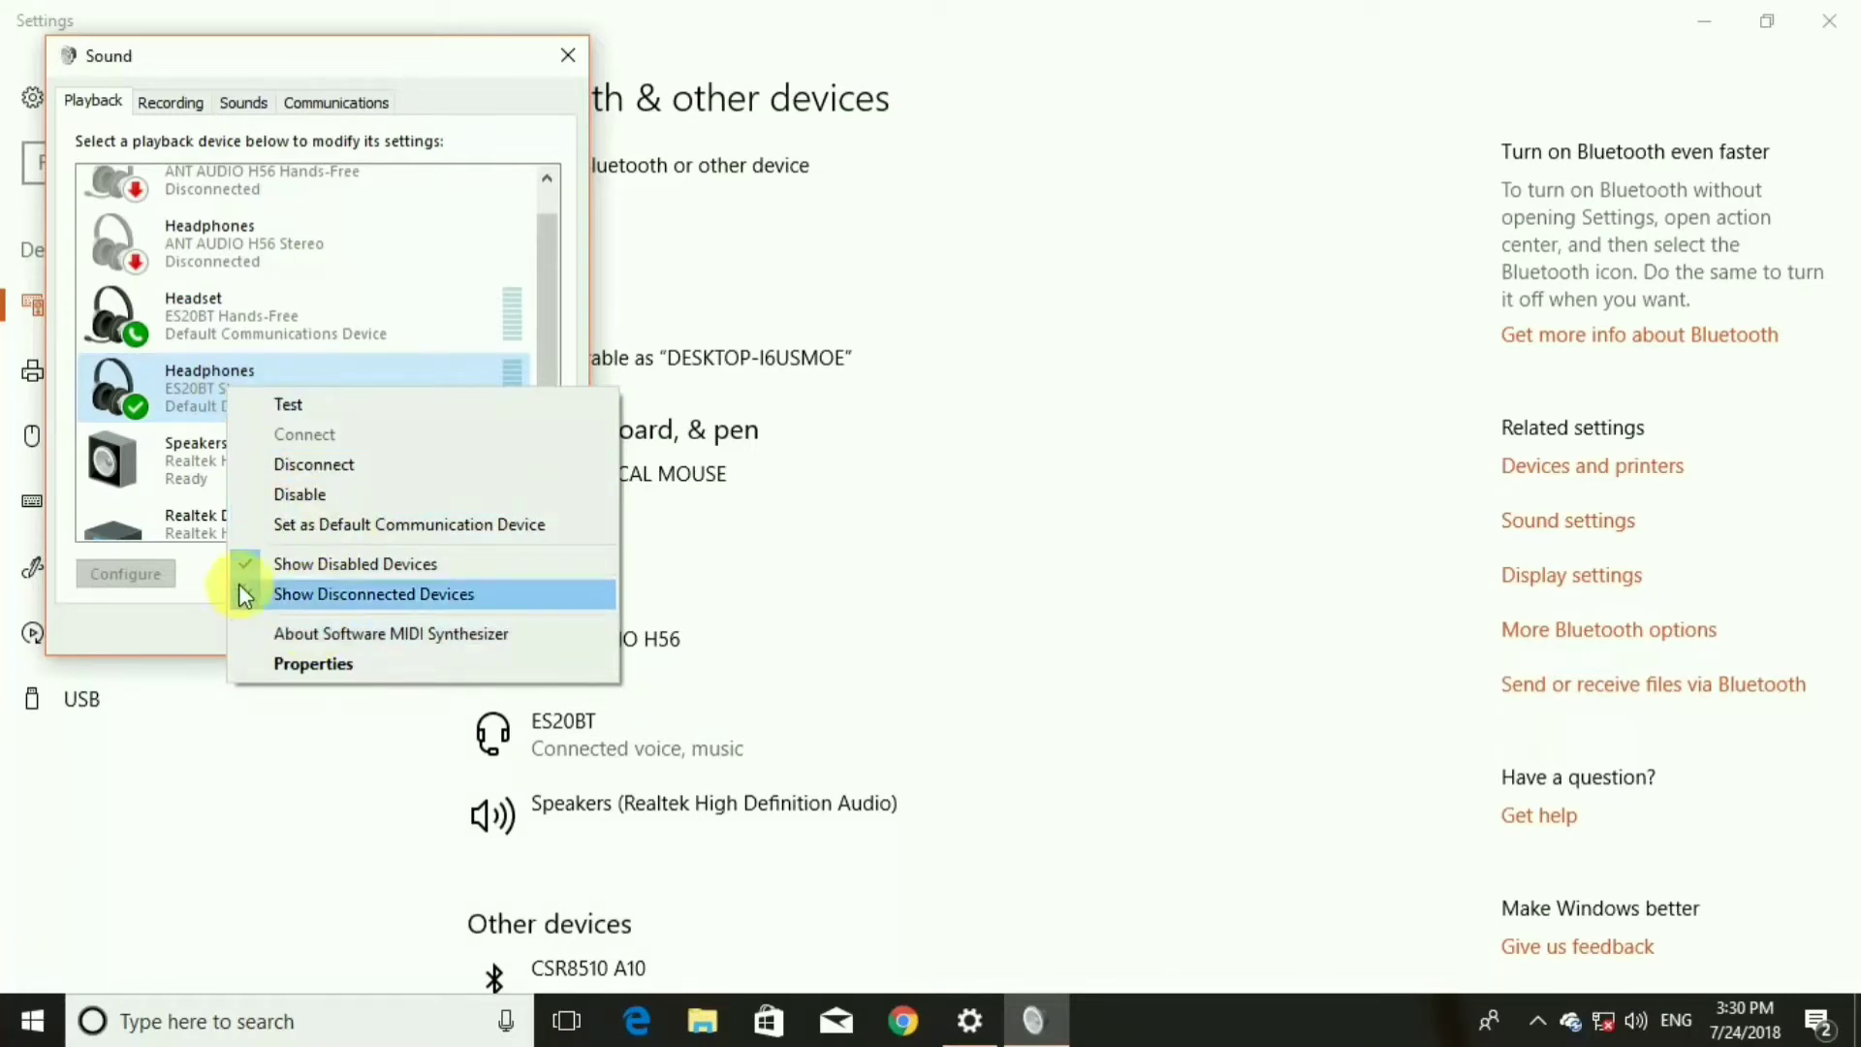
{"action": "left_click", "coordinate": [198, 386]}
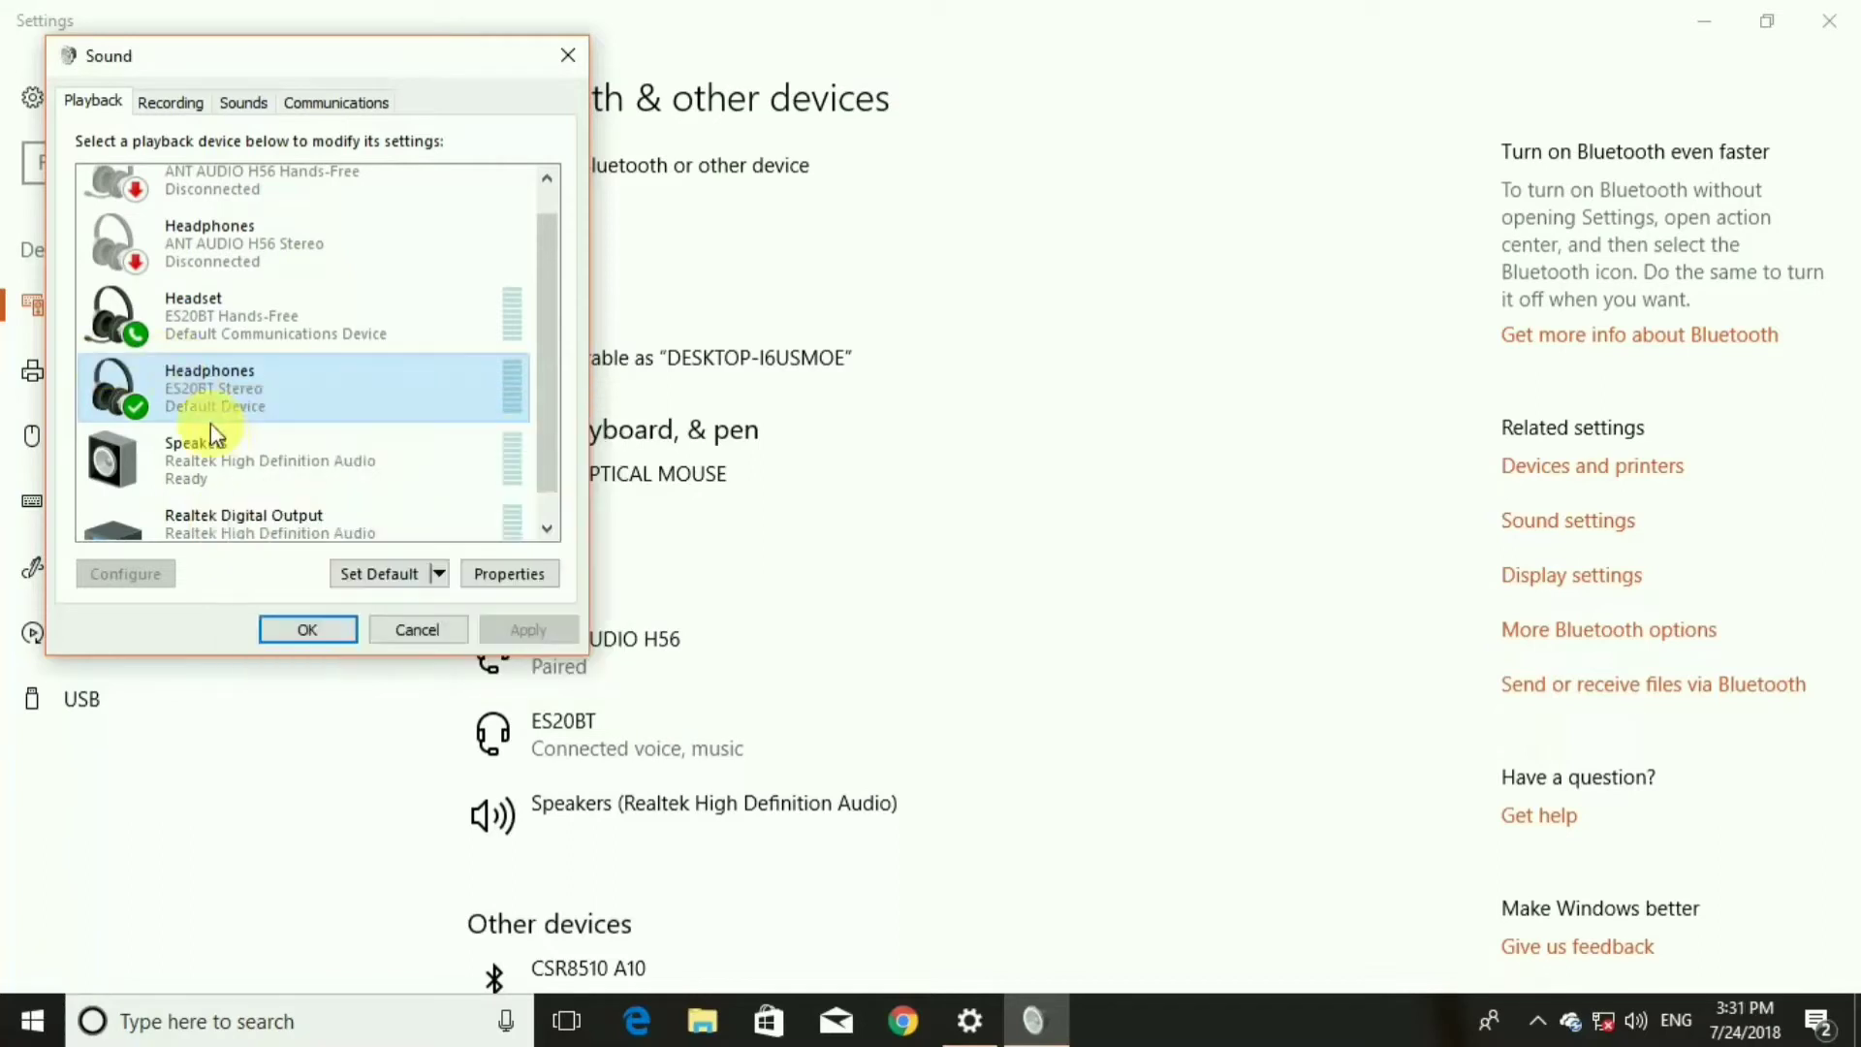
{"action": "left_click", "coordinate": [221, 450]}
{"action": "right_click", "coordinate": [223, 451]}
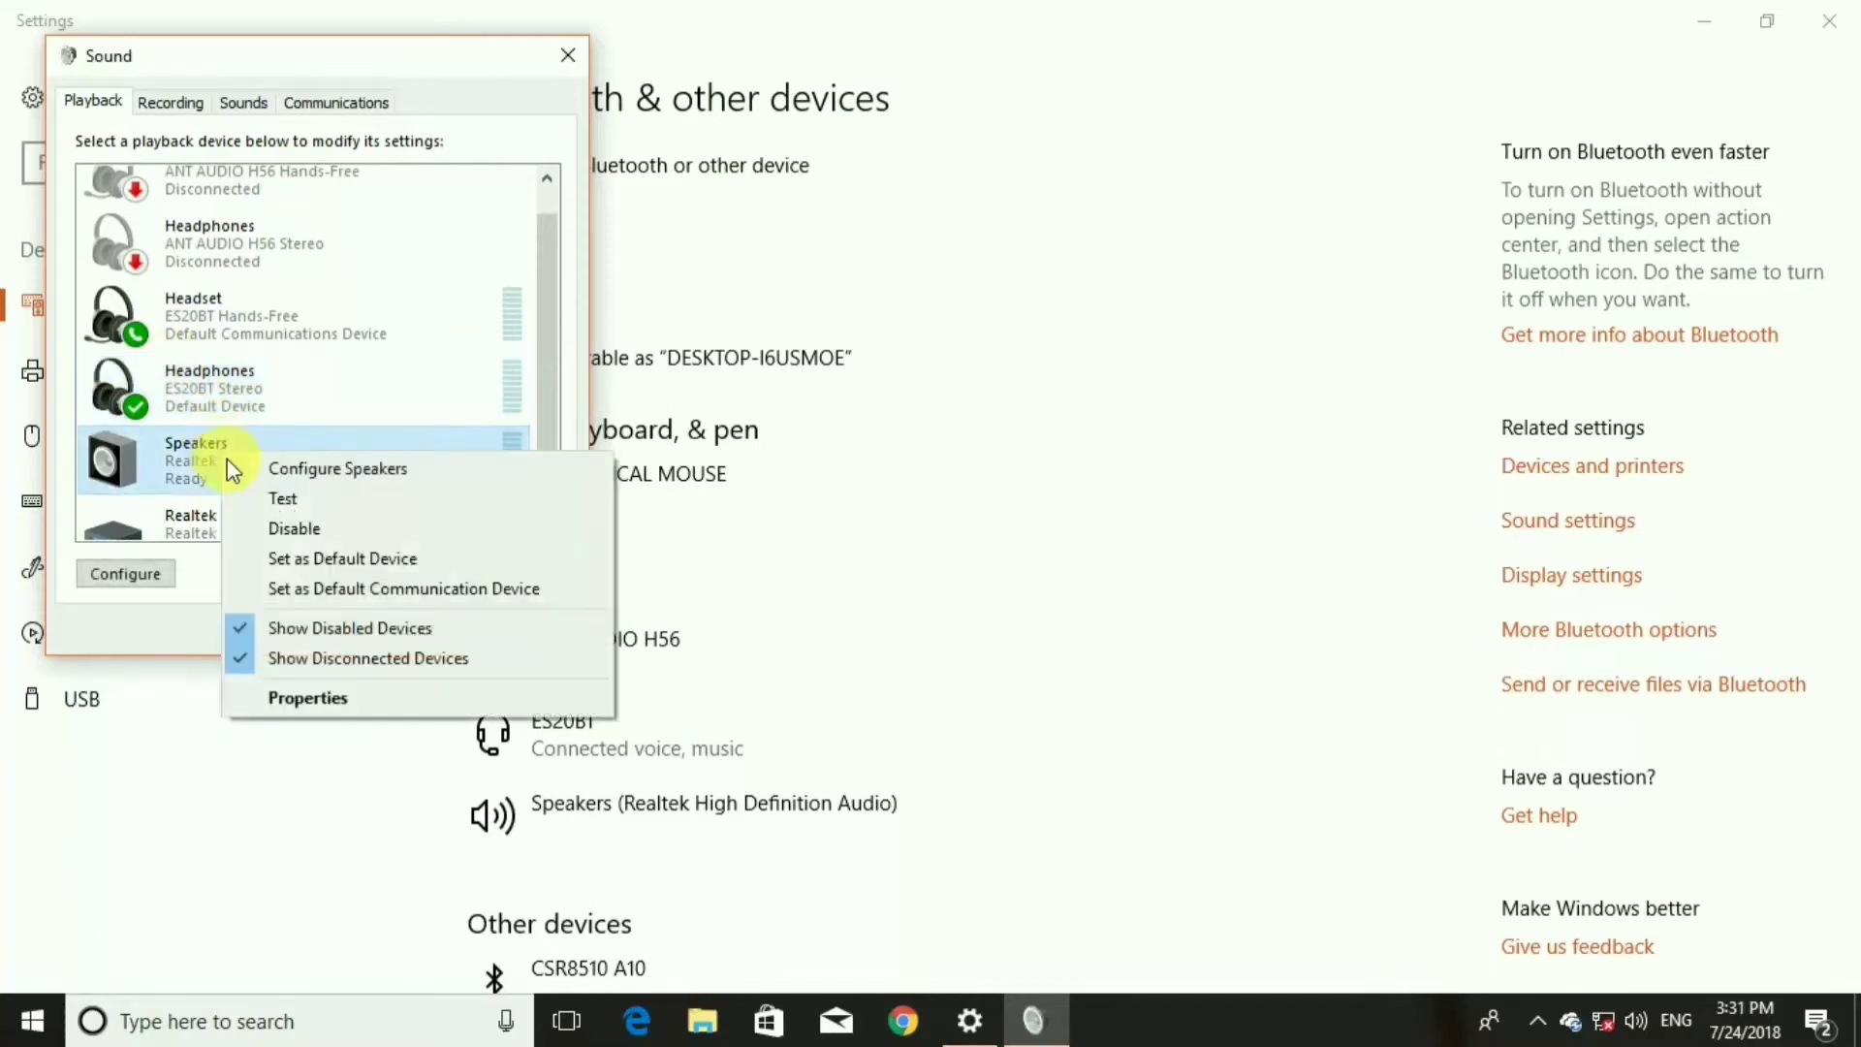
{"action": "left_click", "coordinate": [288, 562]}
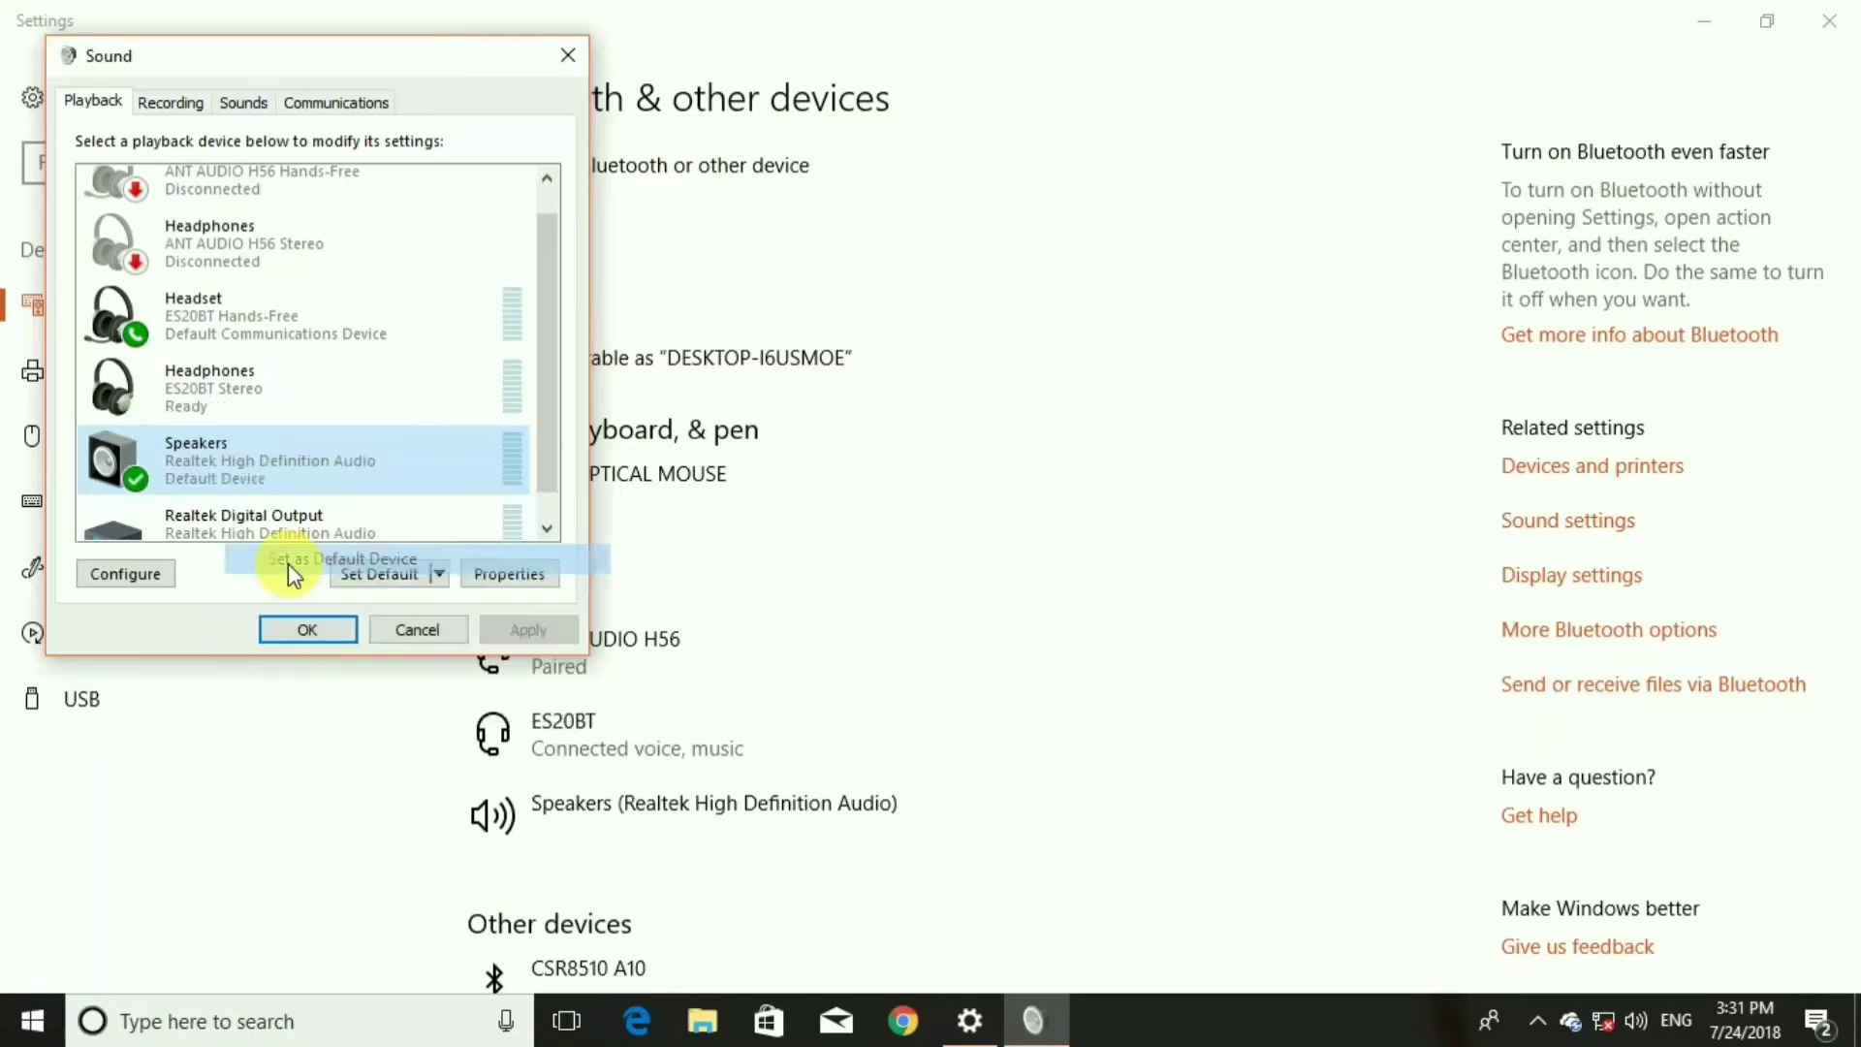
- Set the ES20BT Stereo headphones as the default playback device and close the sound settings
{"action": "right_click", "coordinate": [211, 459]}
{"action": "left_click", "coordinate": [221, 415]}
{"action": "right_click", "coordinate": [221, 415]}
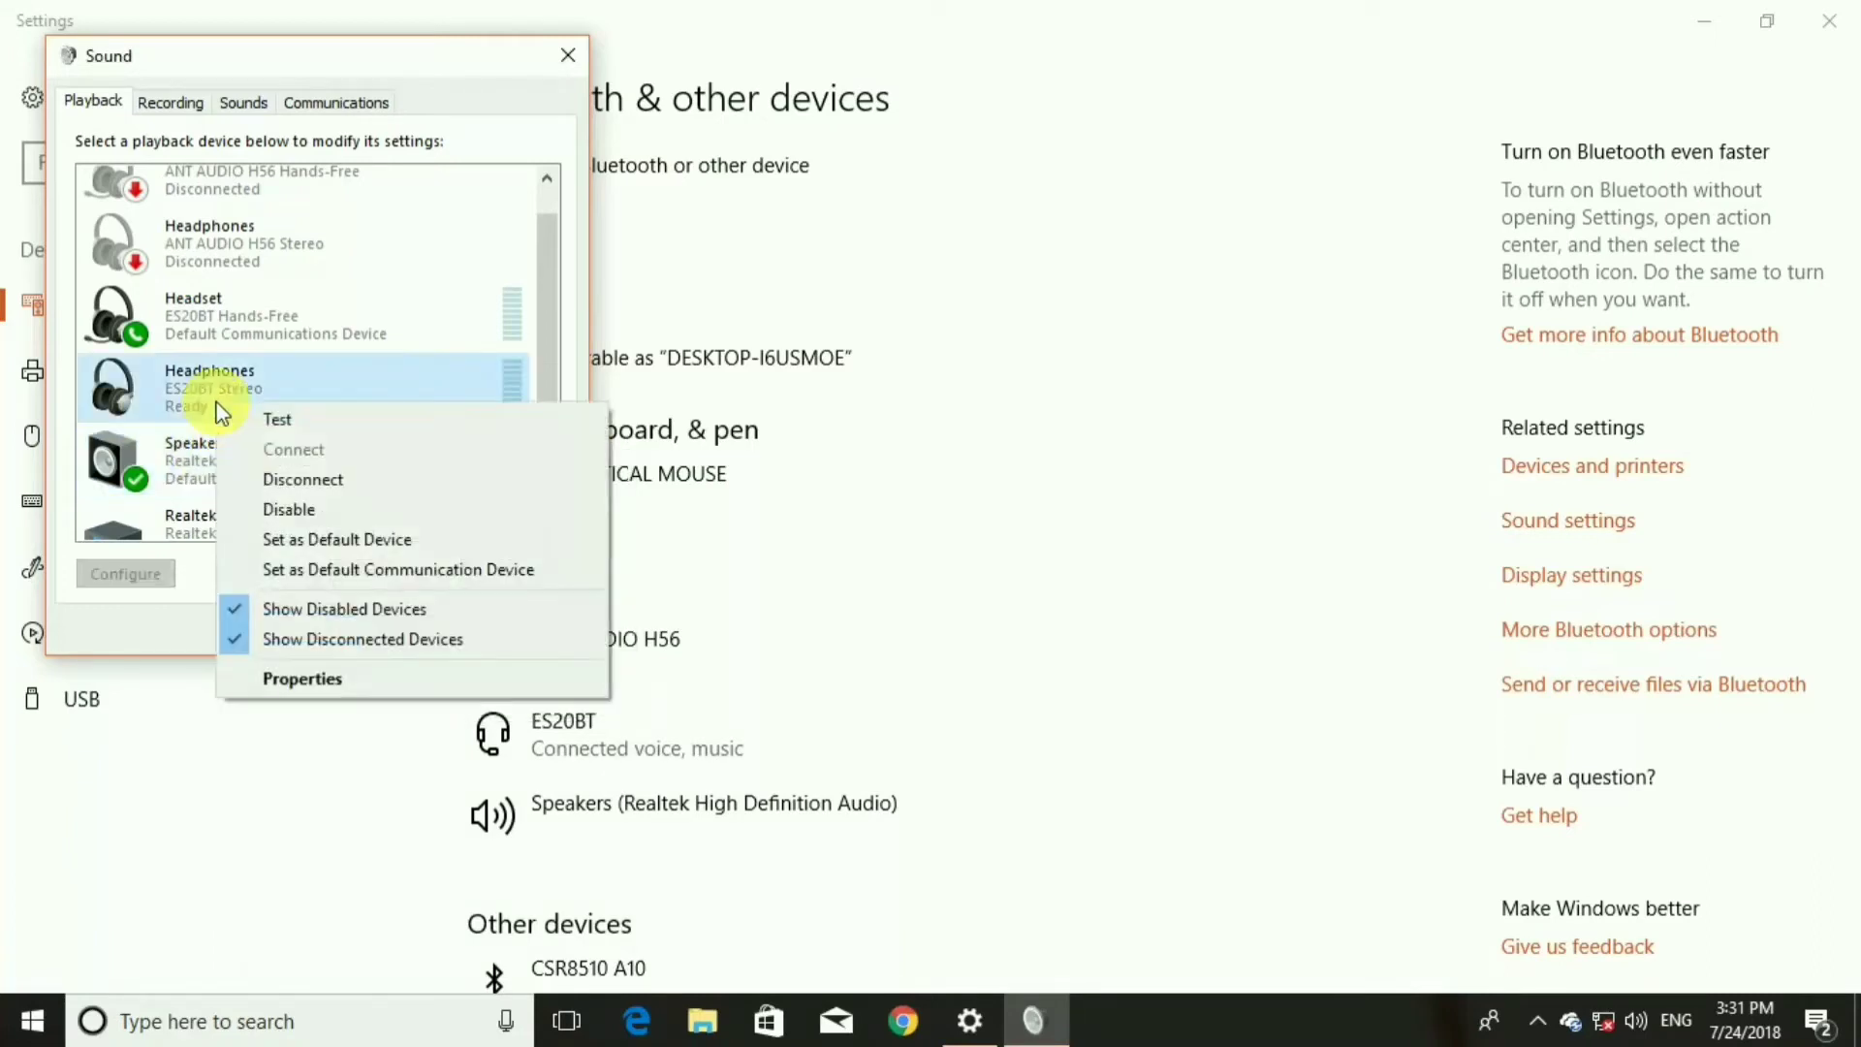
{"action": "left_click", "coordinate": [271, 535]}
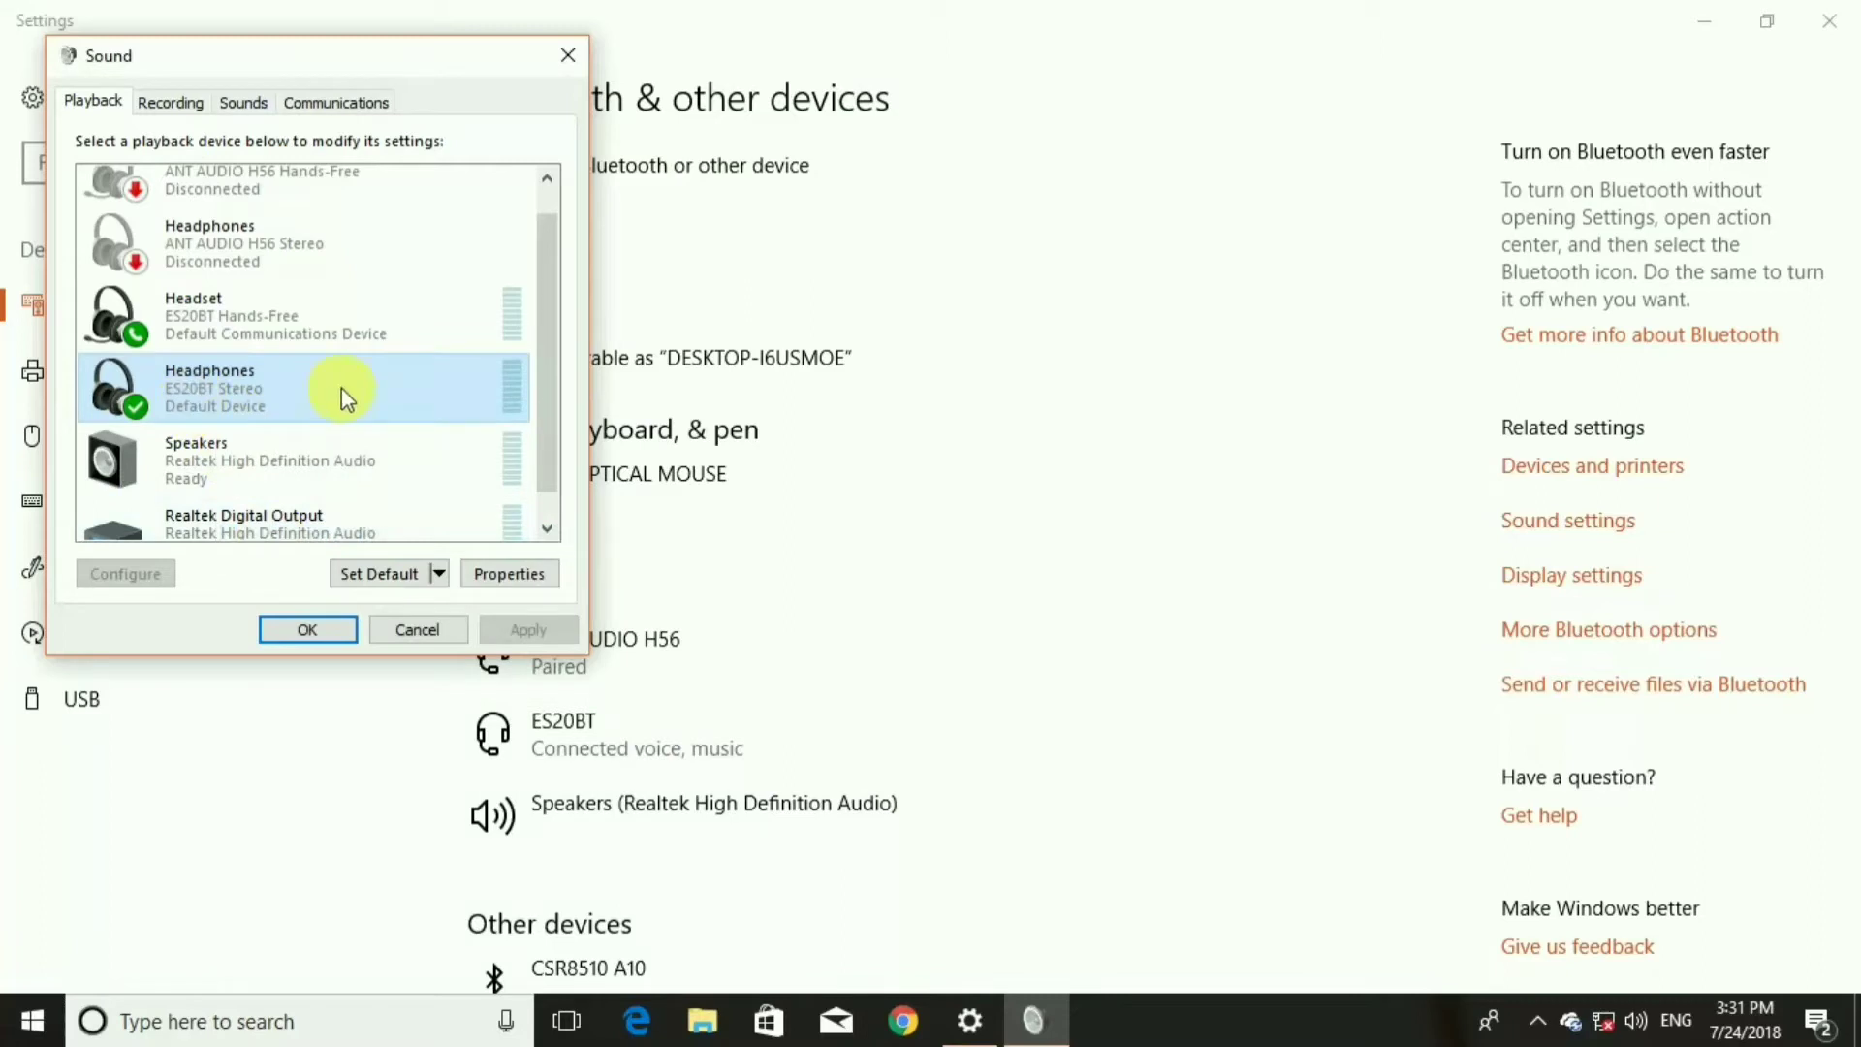
{"action": "scroll", "coordinate": [361, 382], "scroll_direction": "up", "scroll_amount": 1}
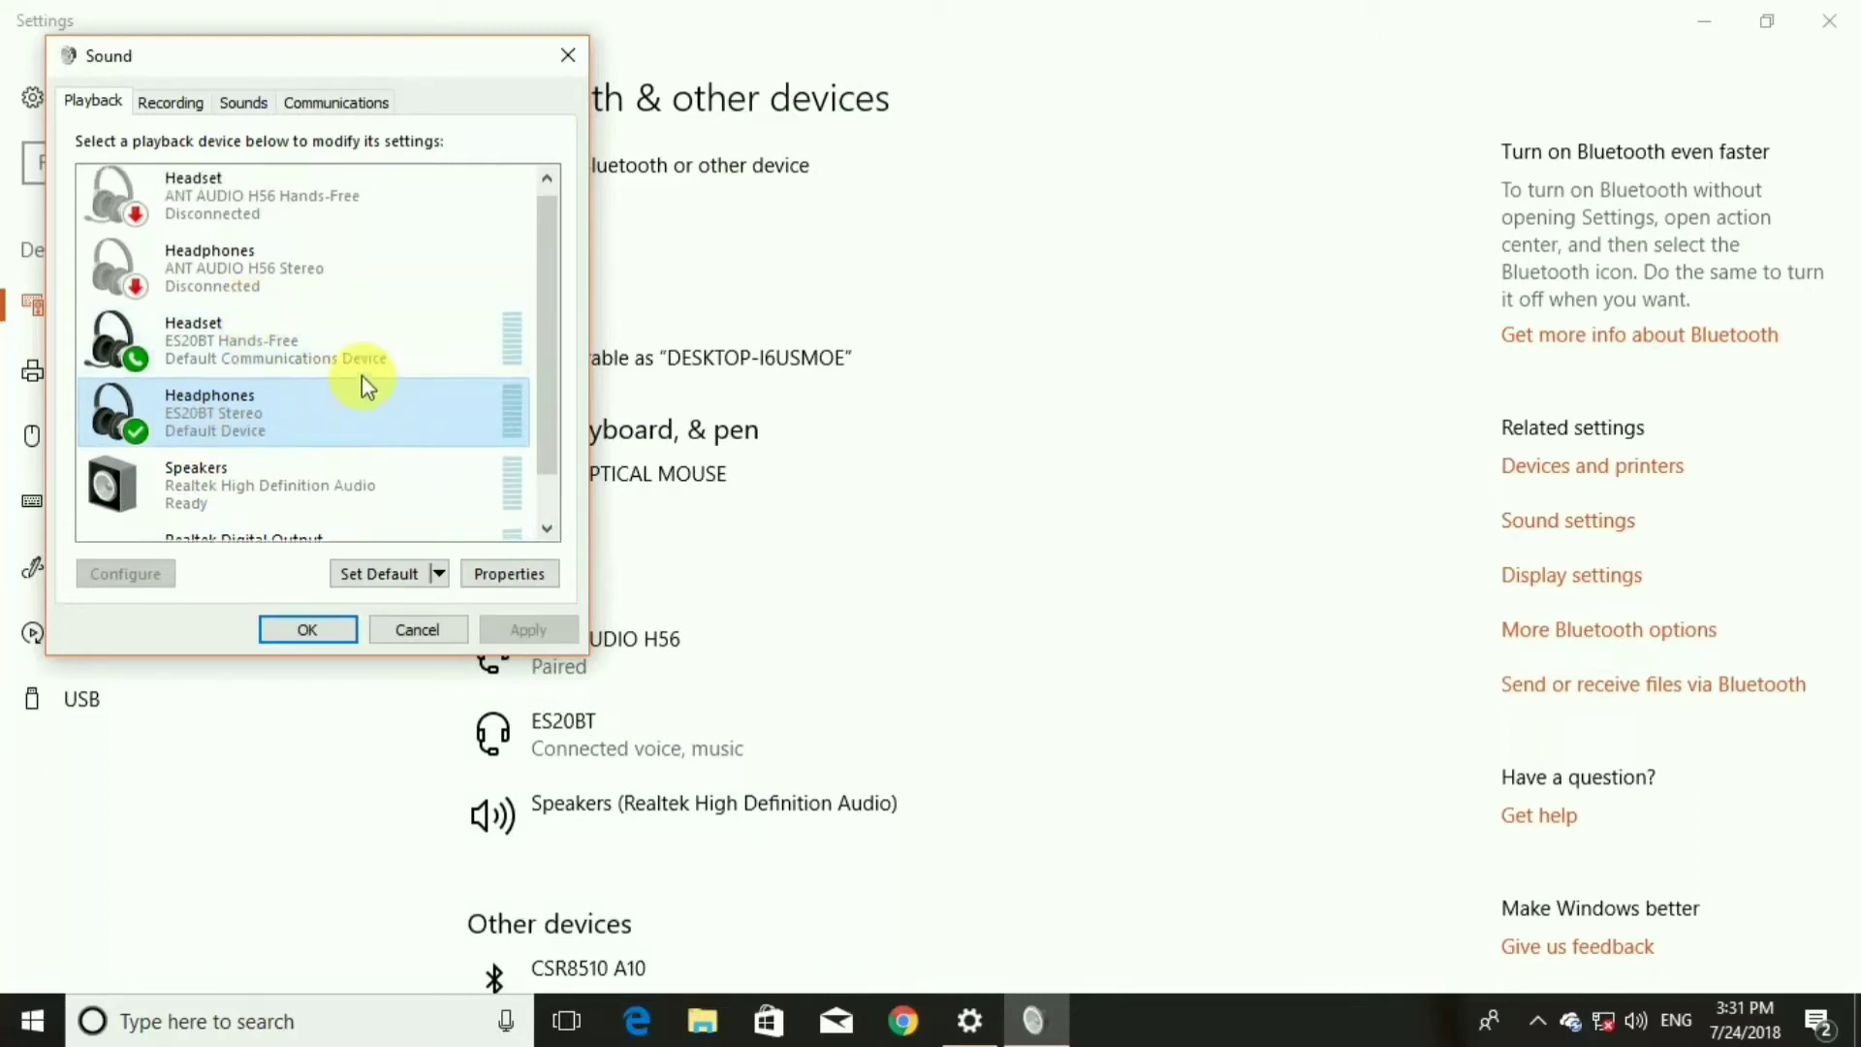
{"action": "left_click", "coordinate": [306, 629]}
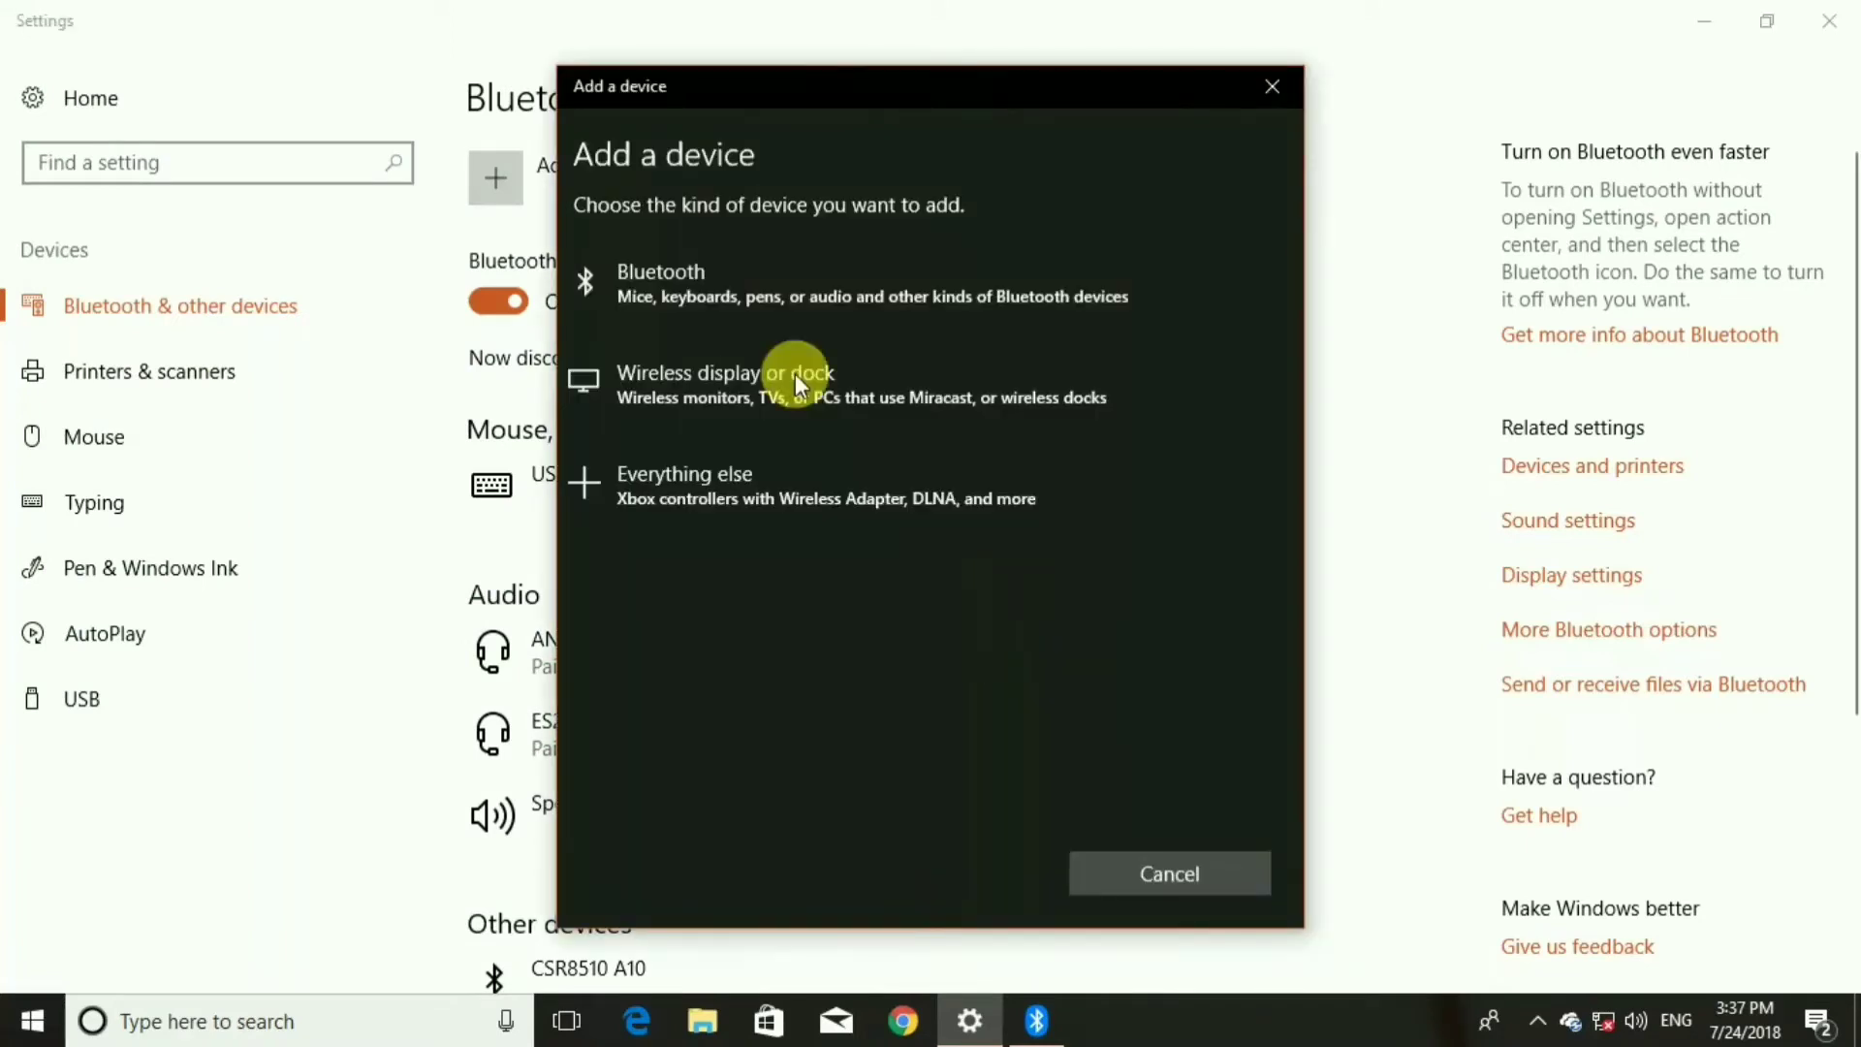
- Add the Redmi phone as a Bluetooth device, accepting the pairing request and finishing the connection
{"action": "left_click", "coordinate": [775, 308]}
{"action": "left_click", "coordinate": [657, 309]}
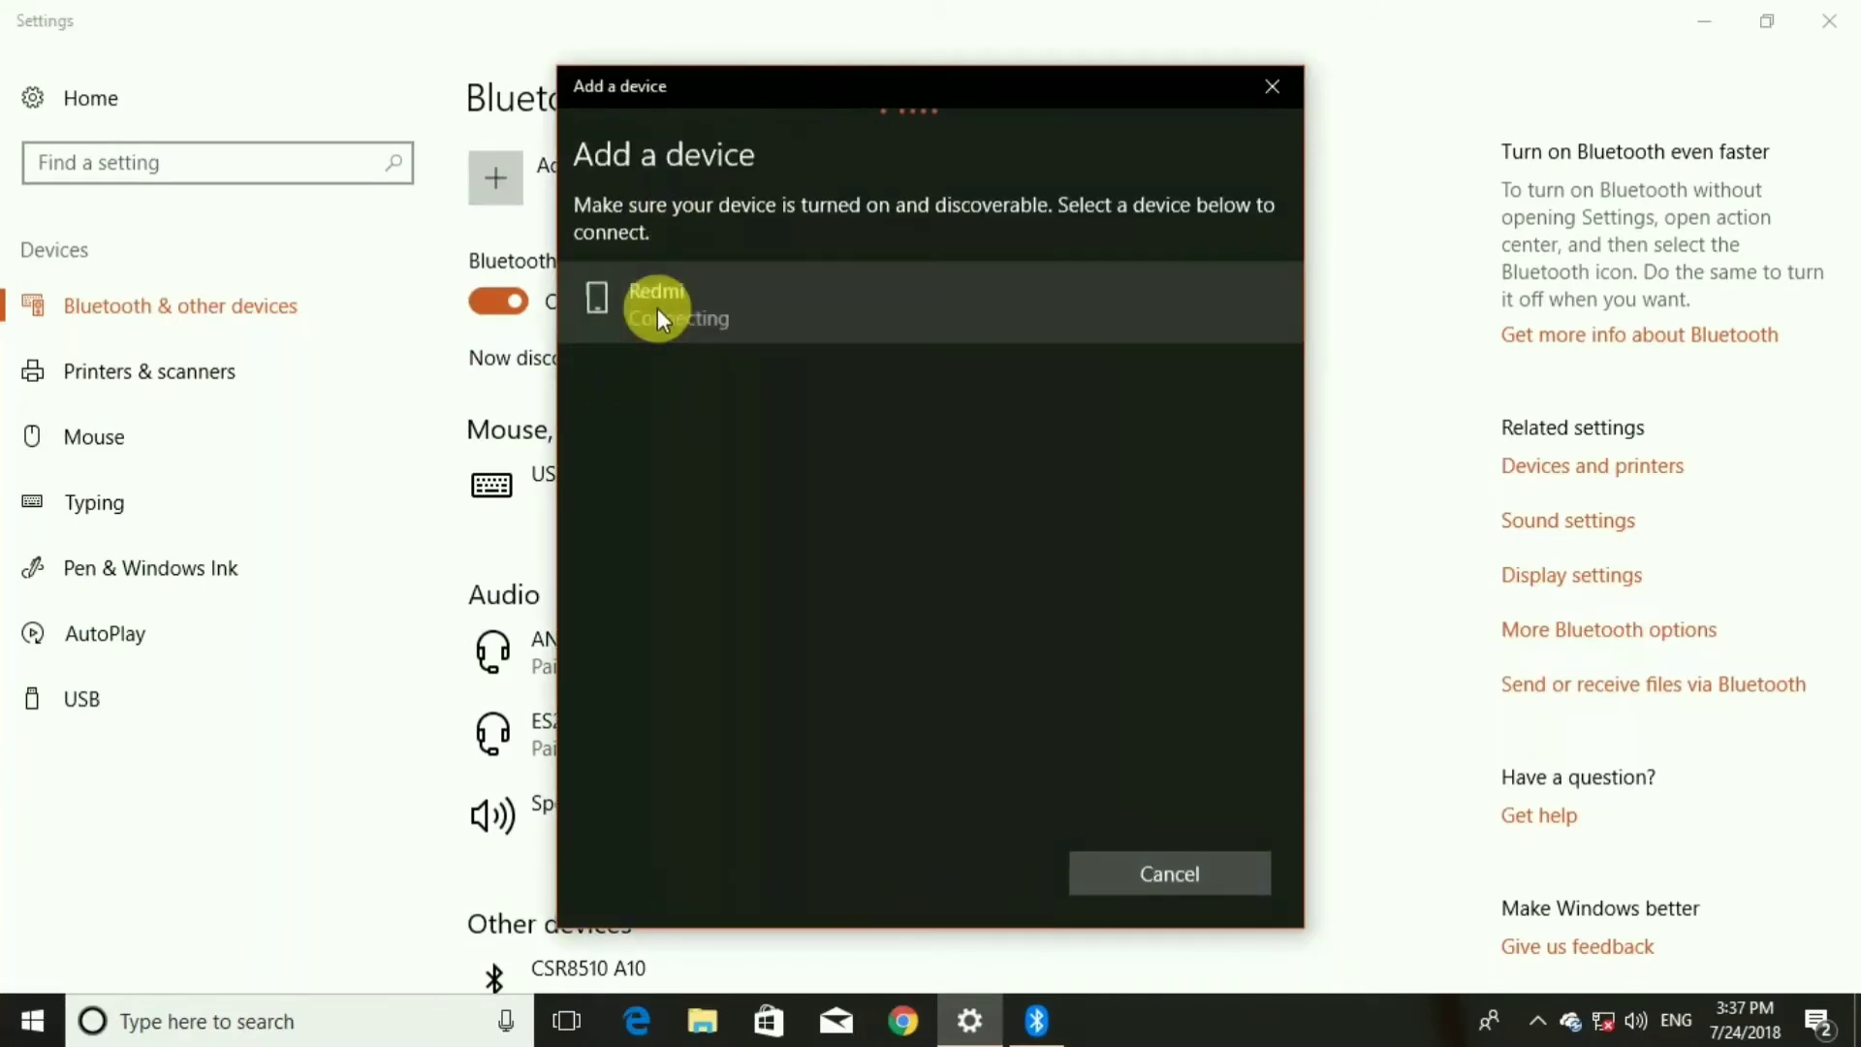
{"action": "left_click", "coordinate": [718, 469]}
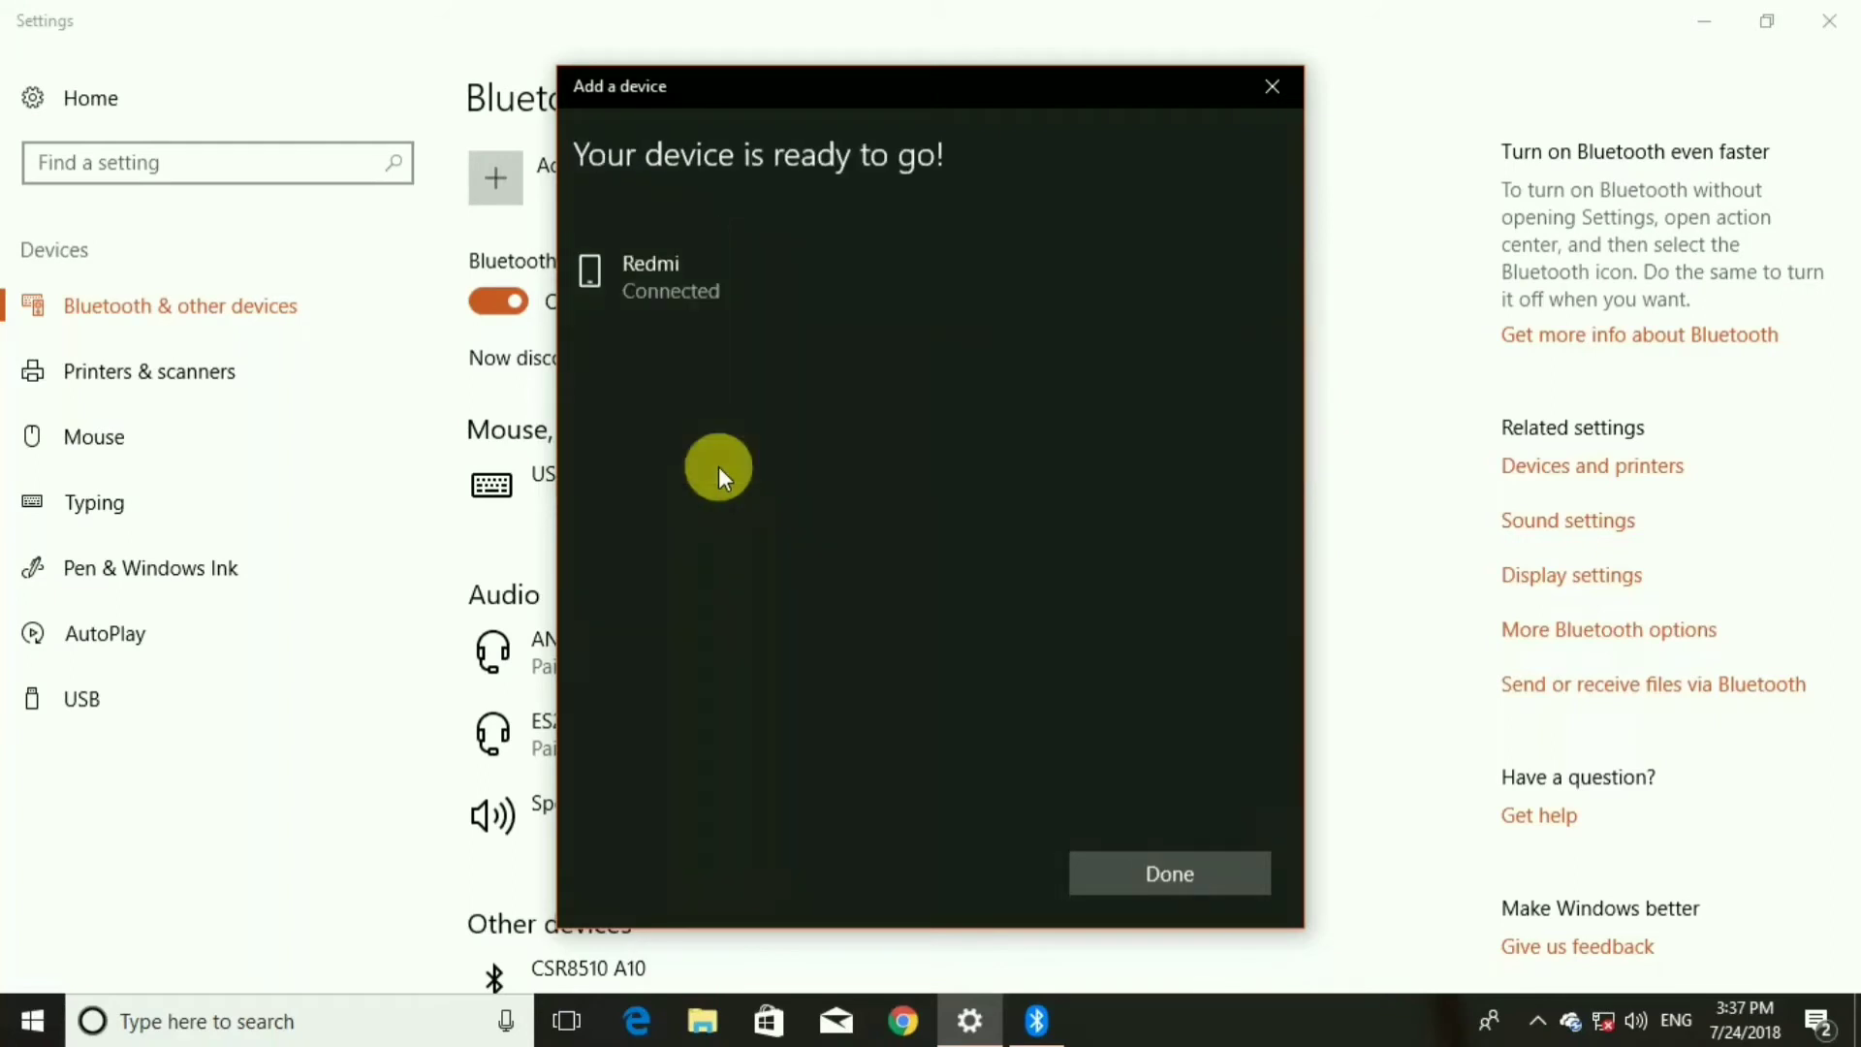
{"action": "left_click", "coordinate": [1130, 873]}
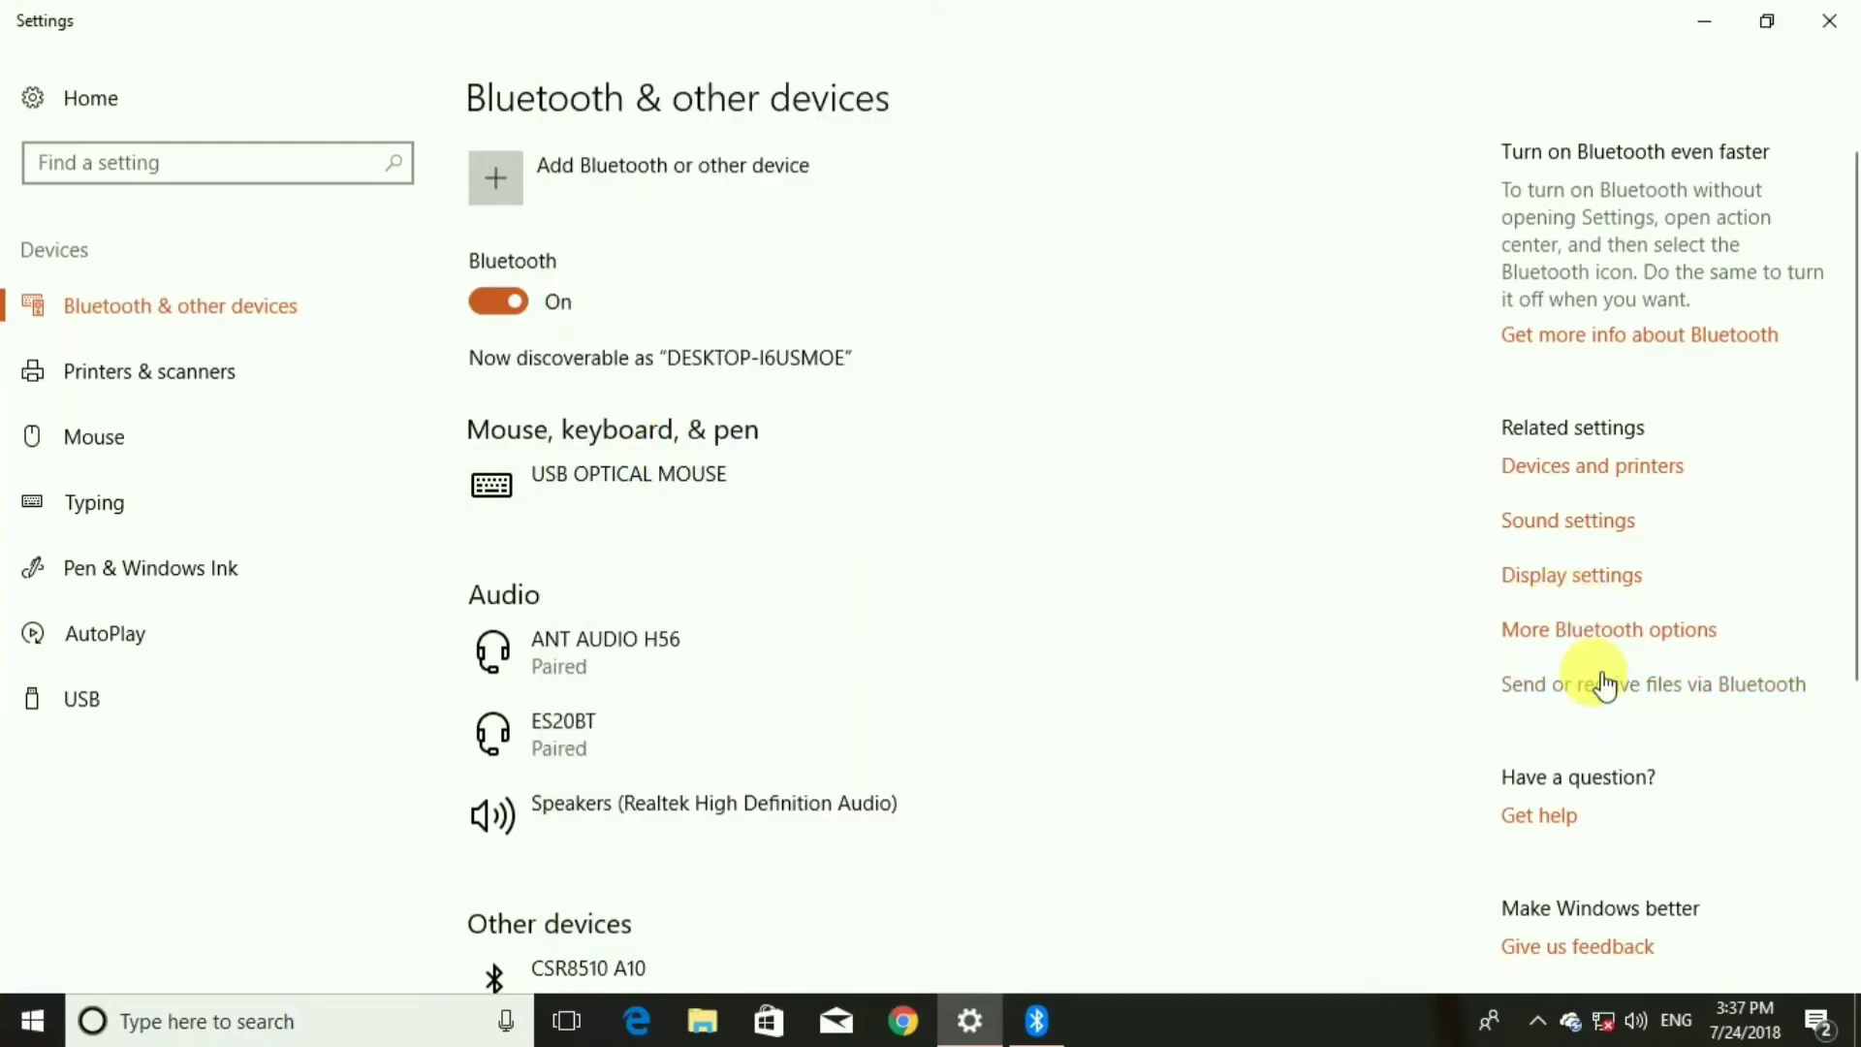
- Start sending files via Bluetooth and choose the Redmi phone as the recipient
{"action": "left_click", "coordinate": [718, 480]}
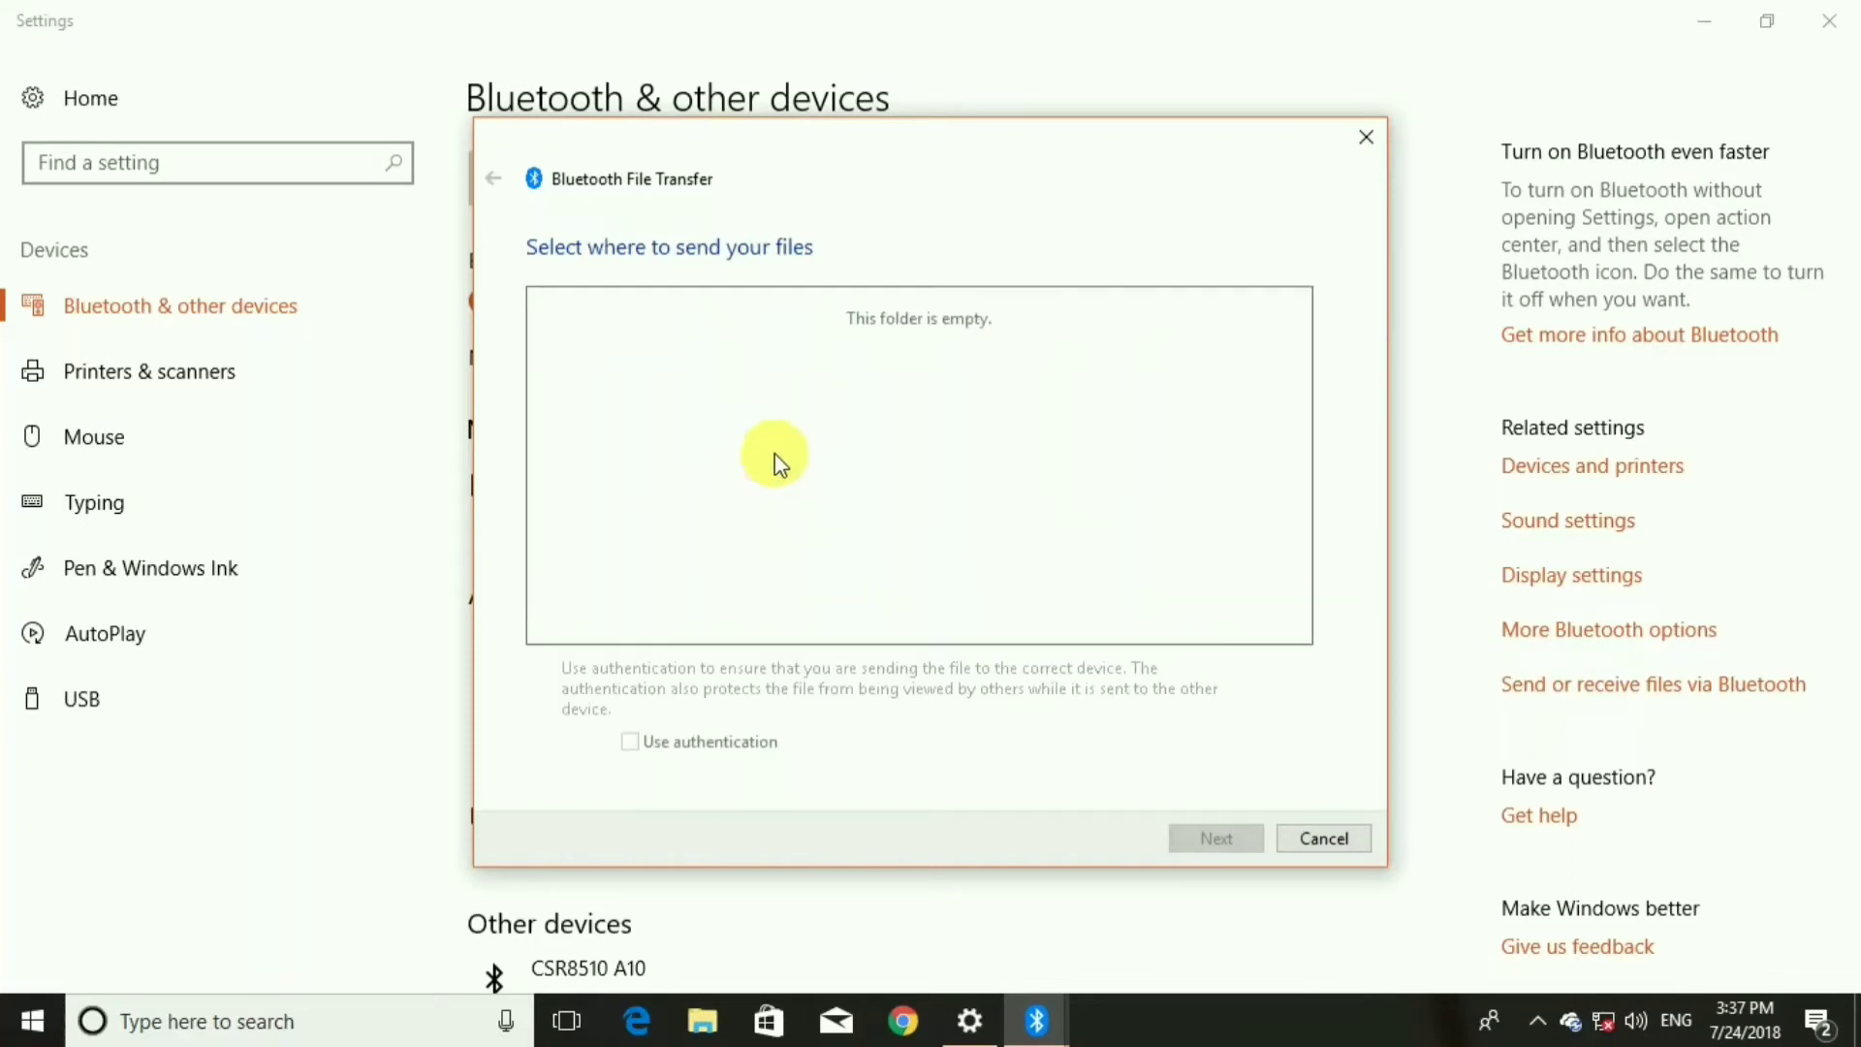
{"action": "left_click", "coordinate": [761, 393]}
{"action": "left_click", "coordinate": [1202, 837]}
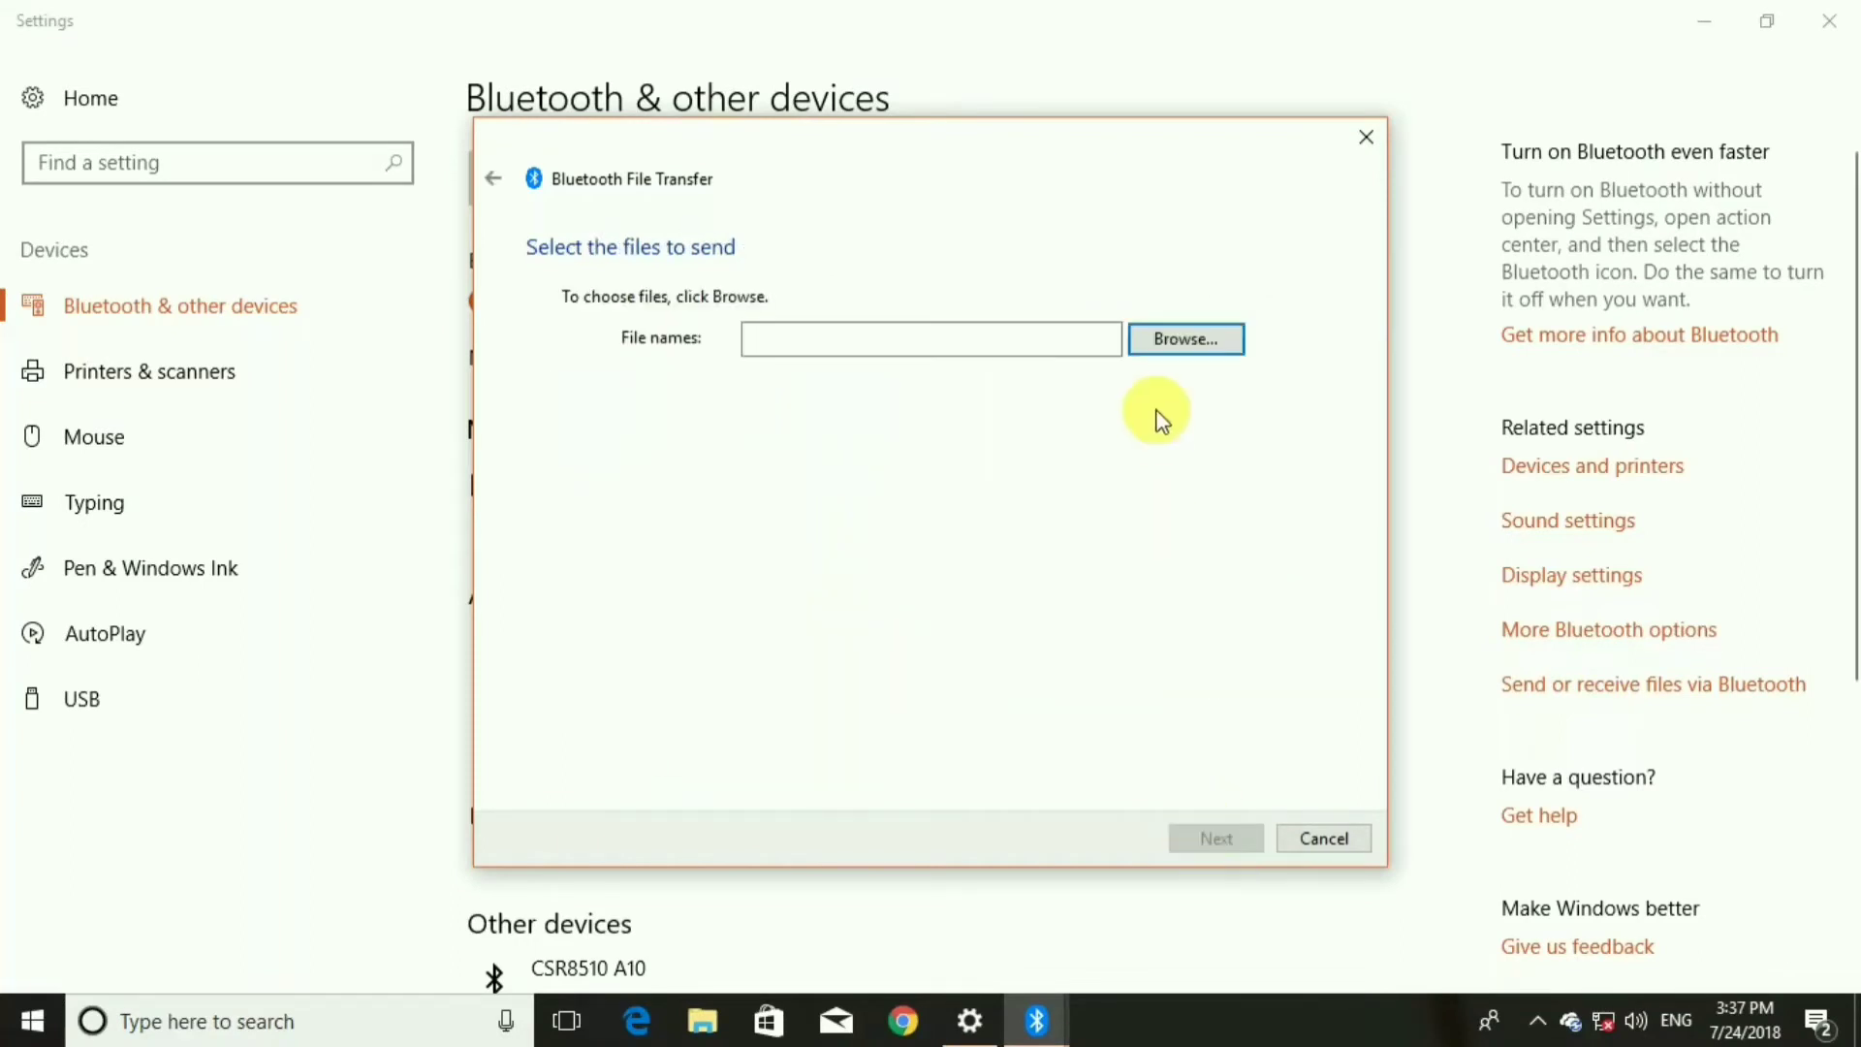
- Choose Jai_Wolf_-_India_Summer_(mp3.pm).mp3 from the Downloads folder, send it, and finish the transfer
{"action": "left_click", "coordinate": [1184, 359]}
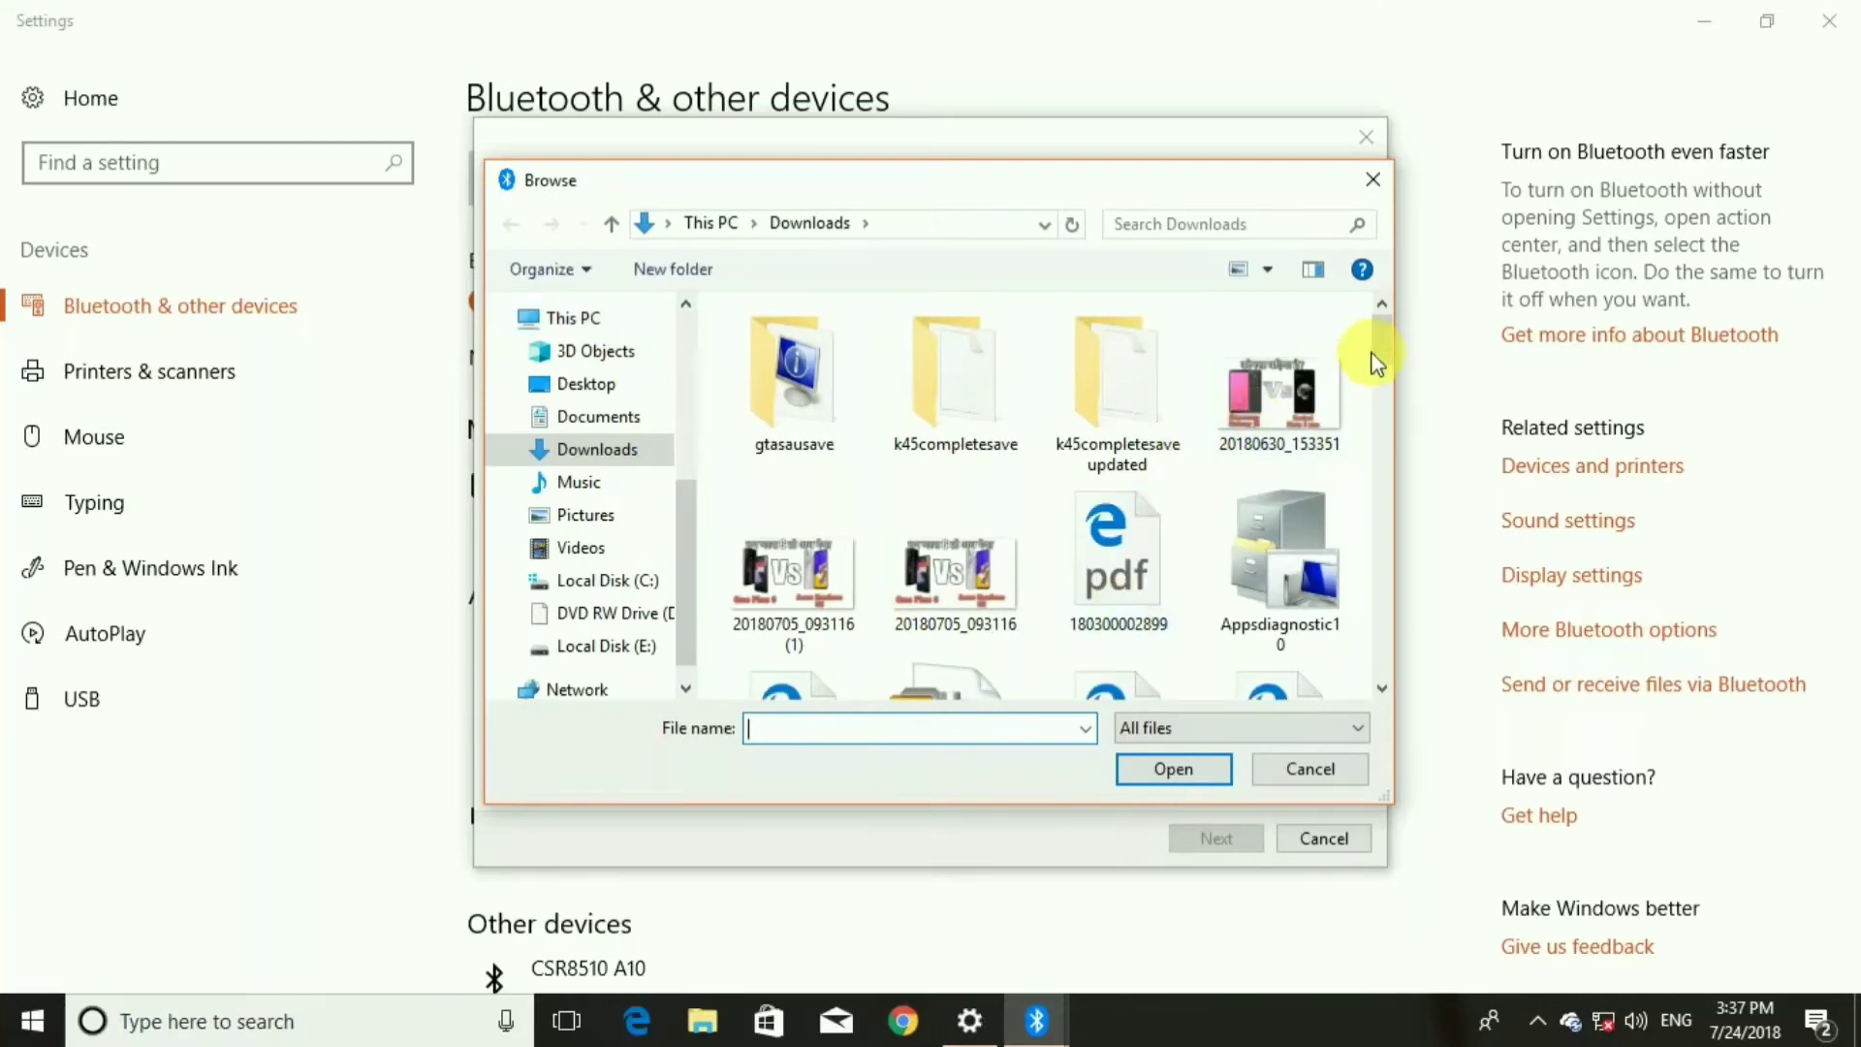
{"action": "left_click_drag", "start_coordinate": [1382, 351], "coordinate": [1383, 465]}
{"action": "left_click", "coordinate": [1274, 441]}
{"action": "left_click", "coordinate": [1174, 771]}
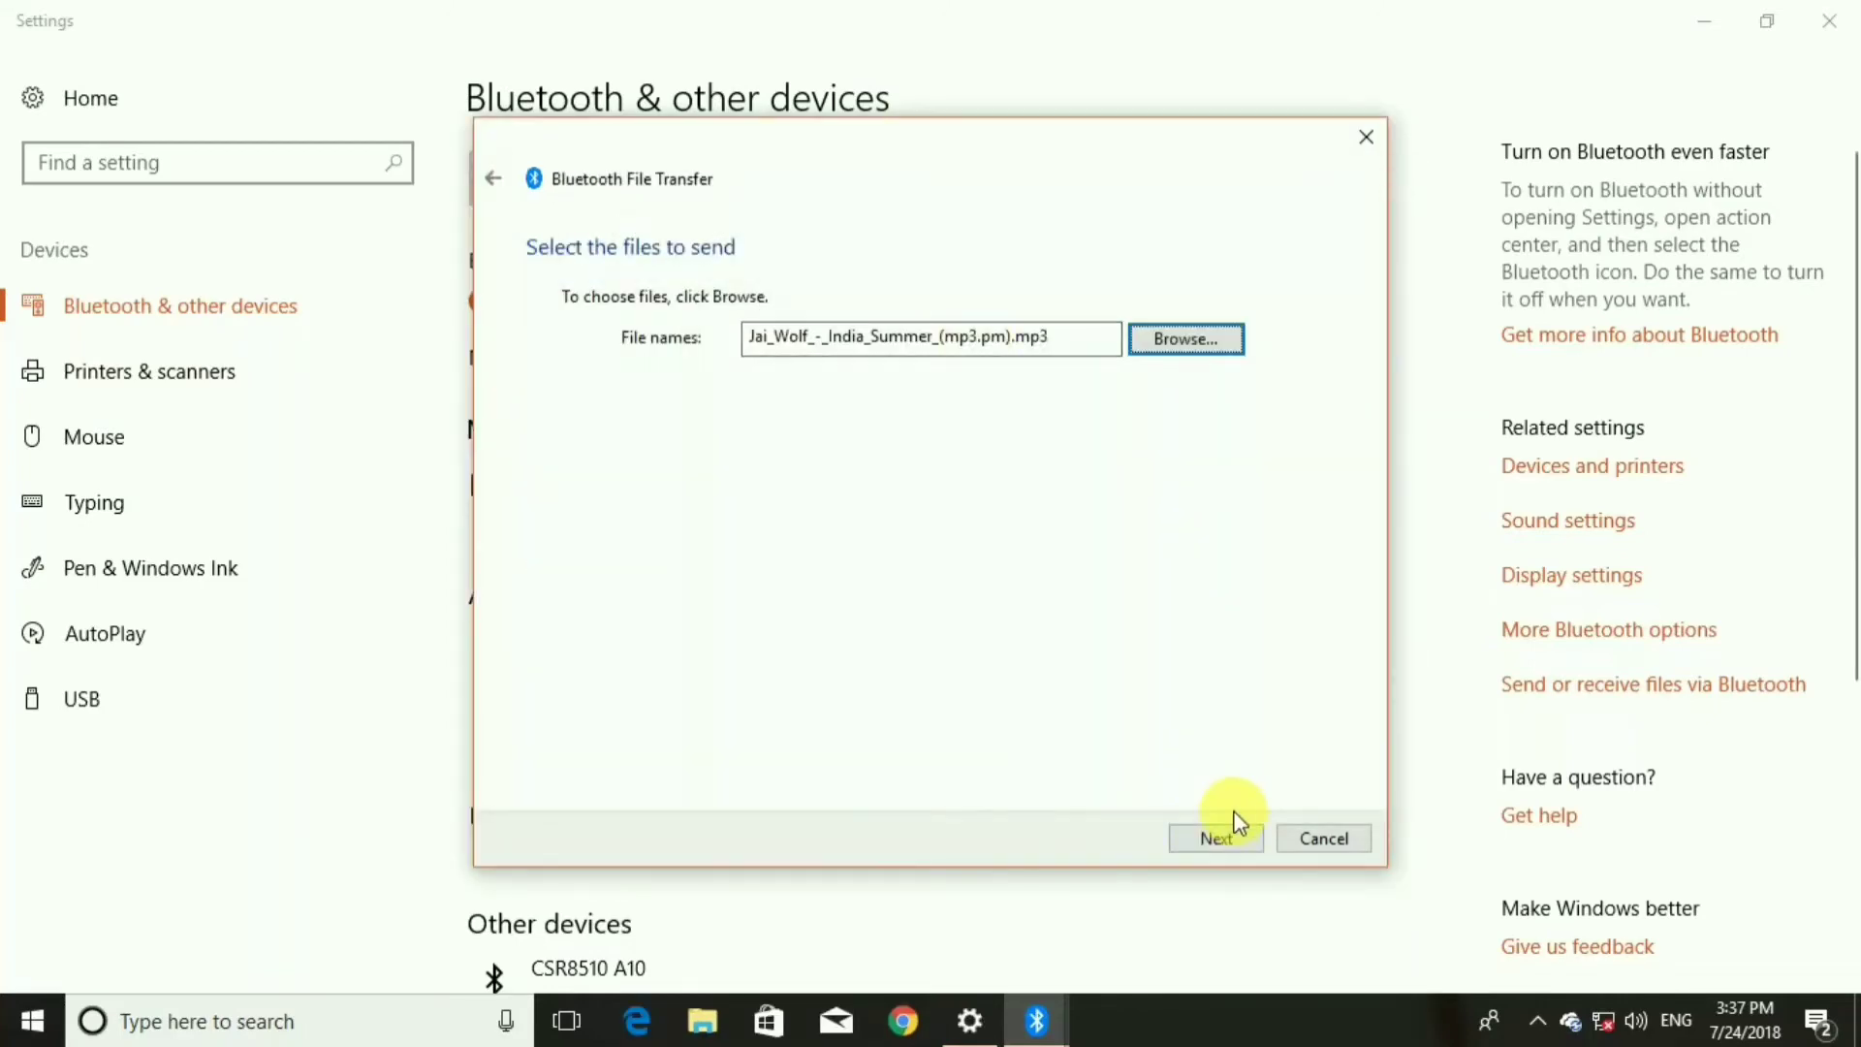
{"action": "left_click", "coordinate": [1222, 841]}
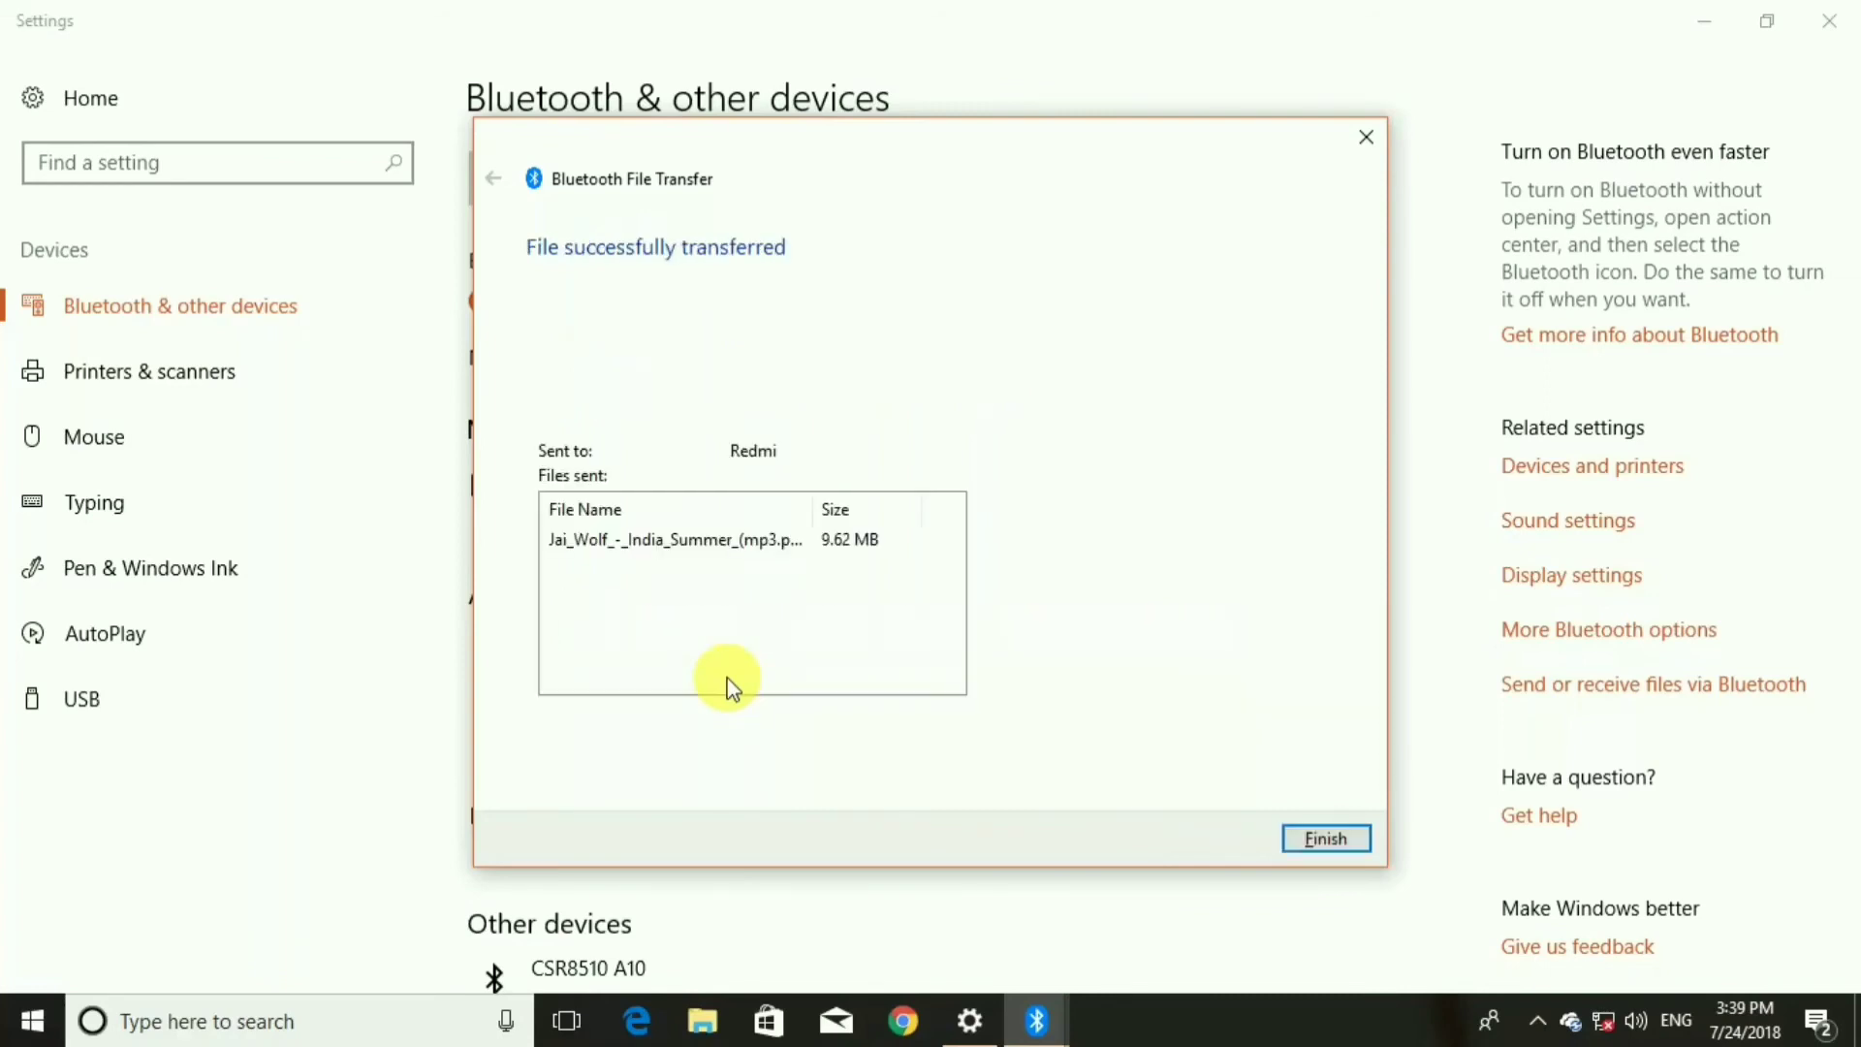
{"action": "left_click", "coordinate": [1294, 835]}
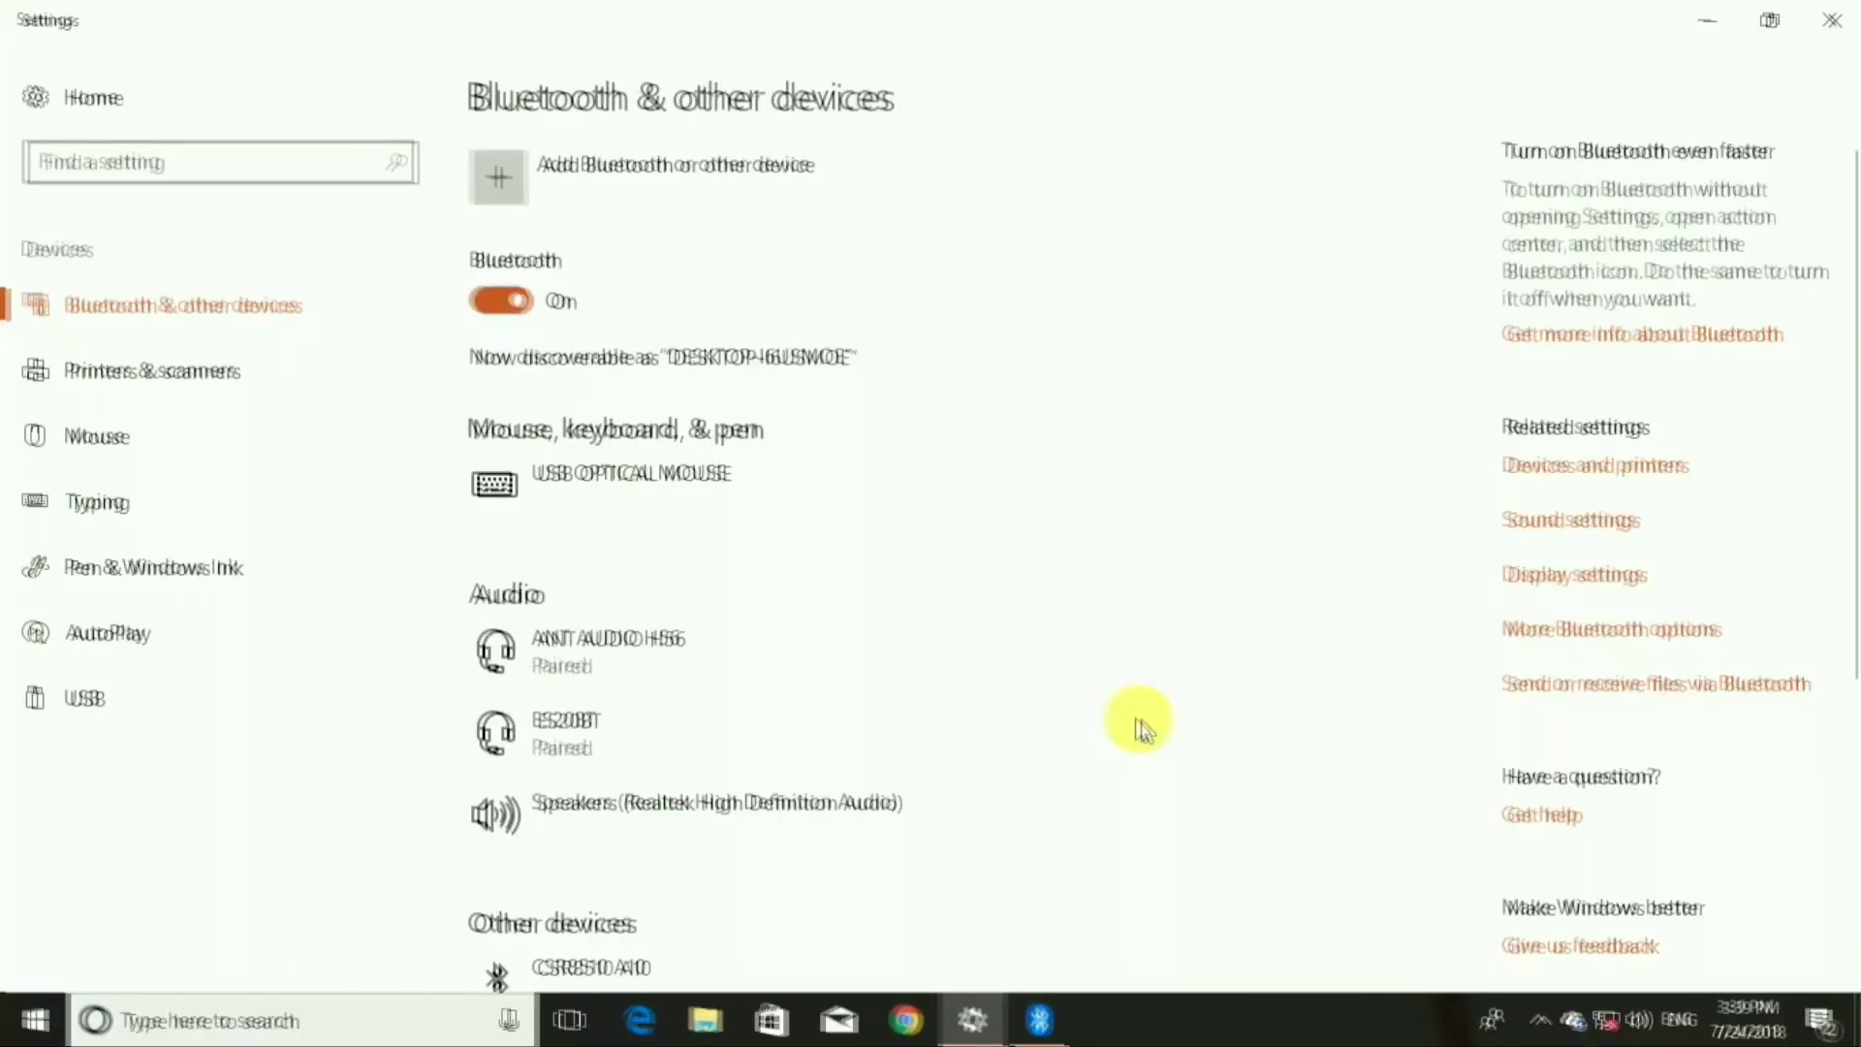